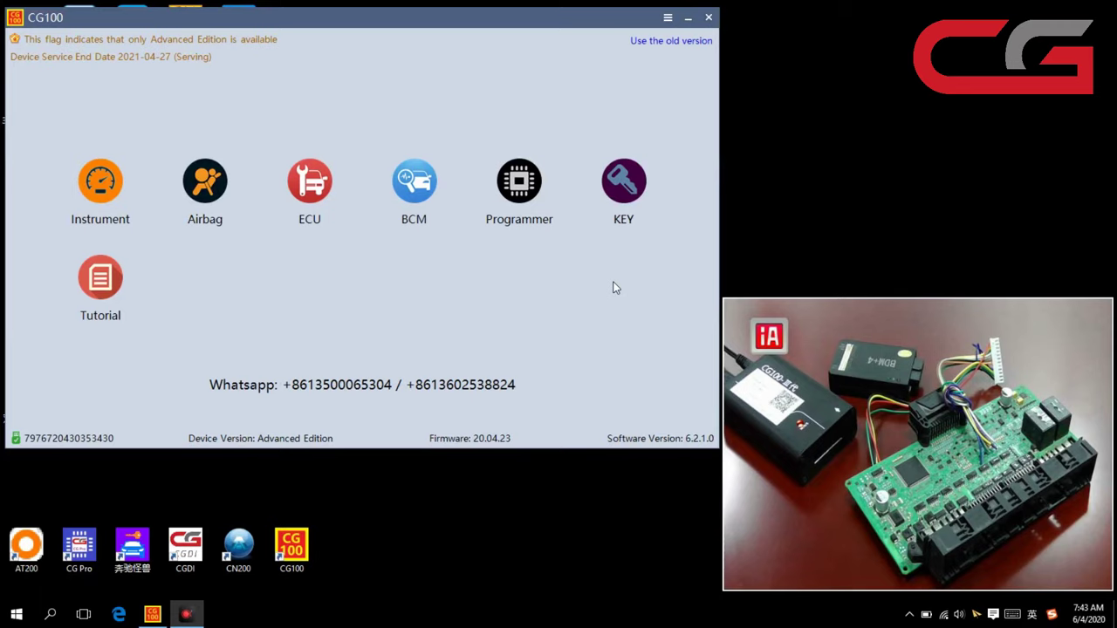
{"action": "left_click", "coordinate": [418, 188]}
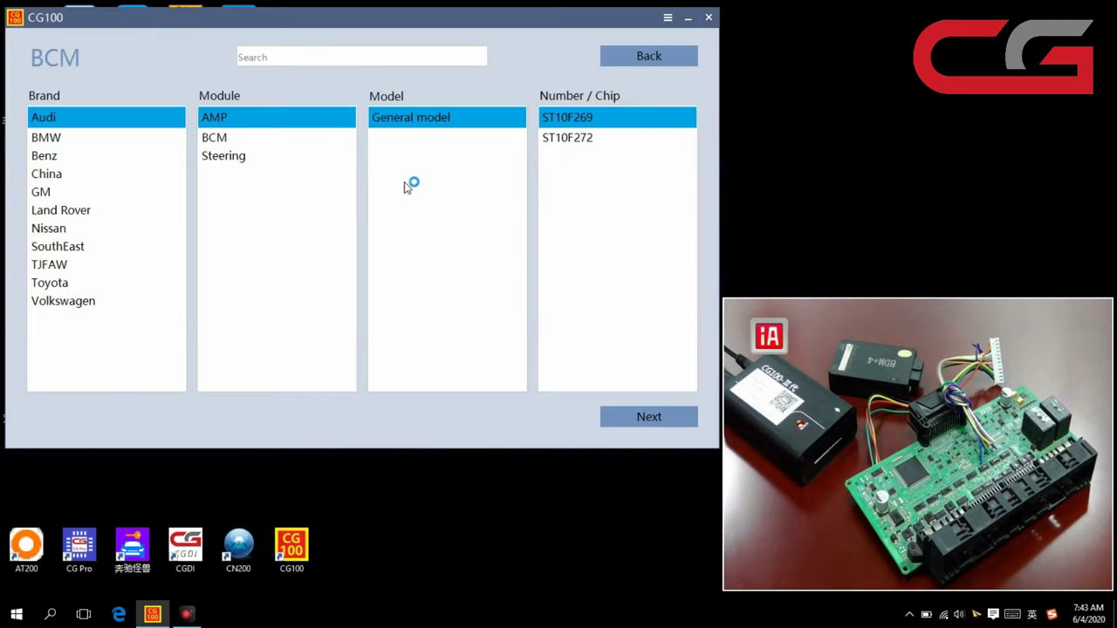
{"action": "left_click", "coordinate": [61, 139]}
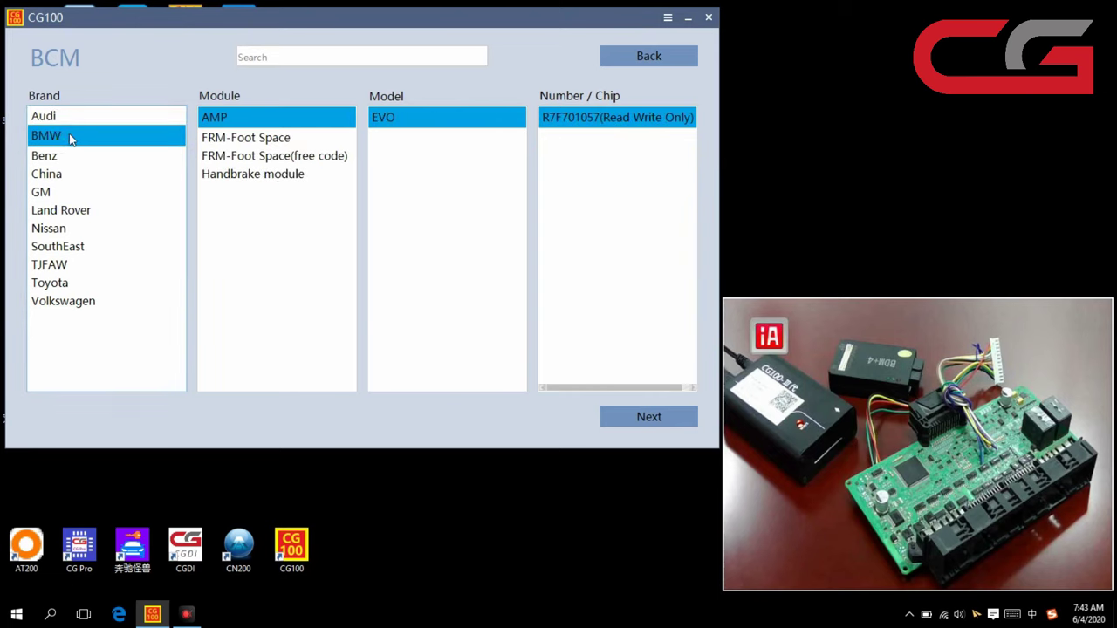
{"action": "left_click", "coordinate": [223, 139]}
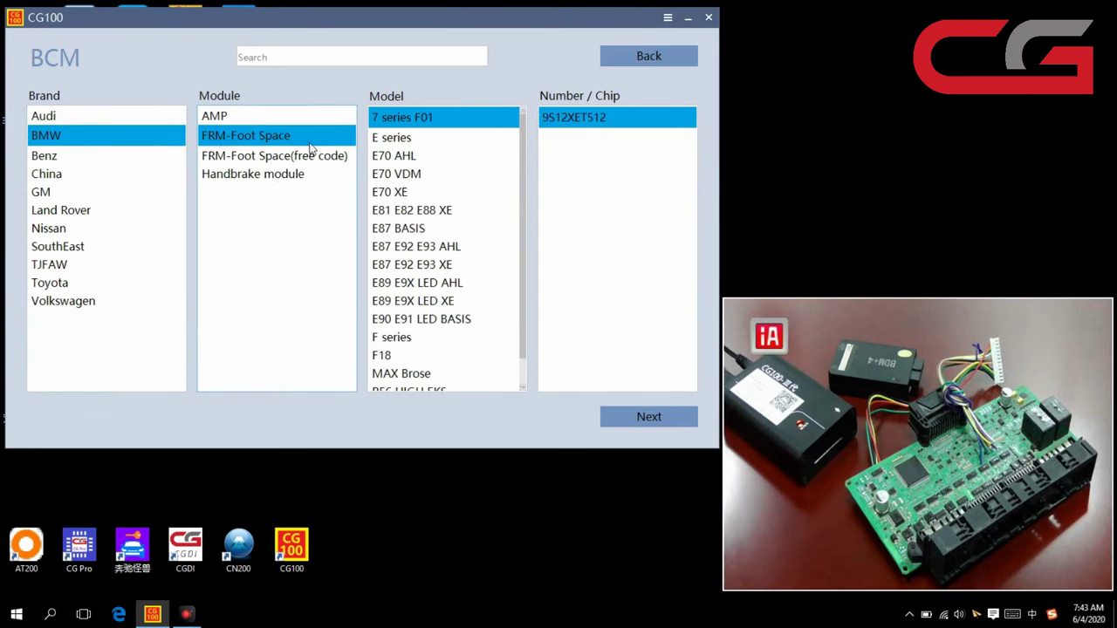
{"action": "left_click", "coordinate": [308, 157]}
{"action": "left_click", "coordinate": [652, 55]}
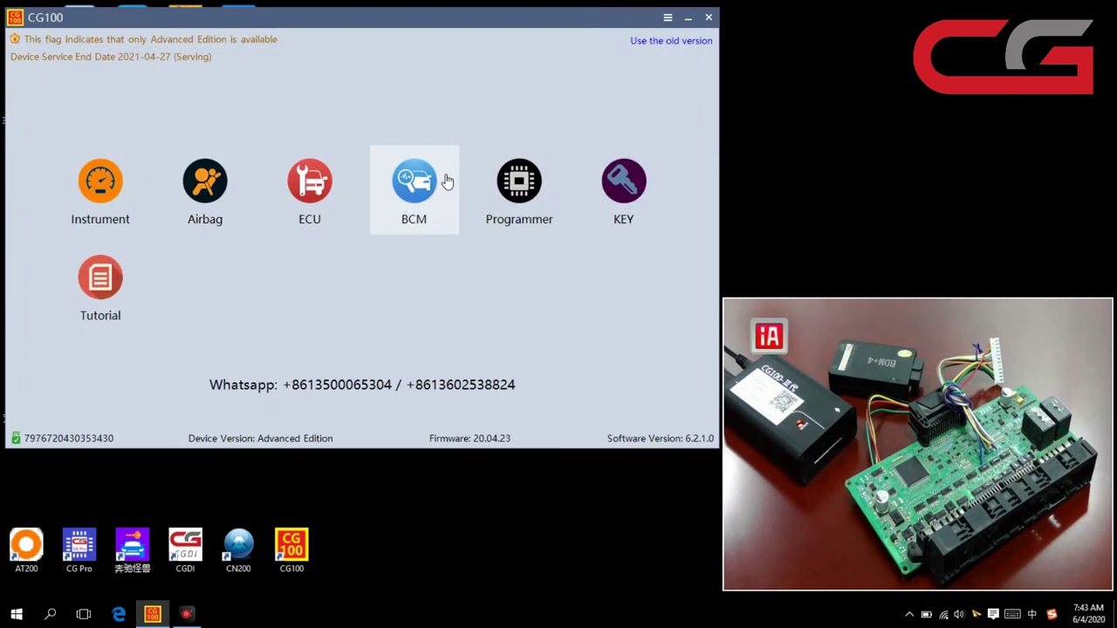
Step: Open the BCM function for BMW FRM-Foot Space(free code), model BMW E Serices, chip 9S12XEQ384(3M25J)
{"action": "left_click", "coordinate": [427, 197]}
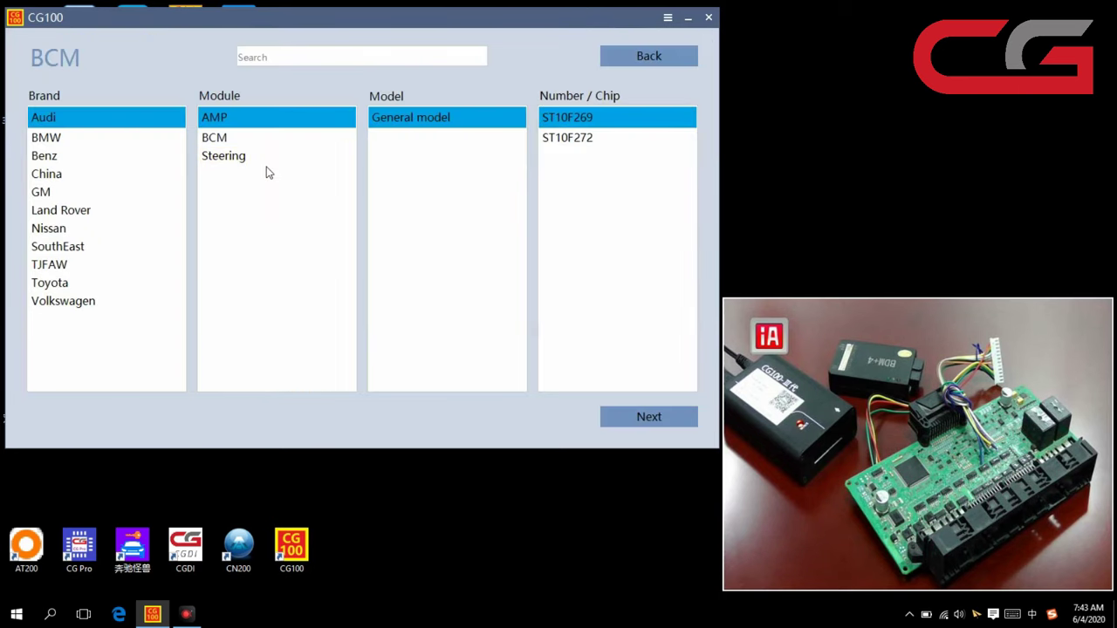
{"action": "left_click", "coordinate": [103, 138]}
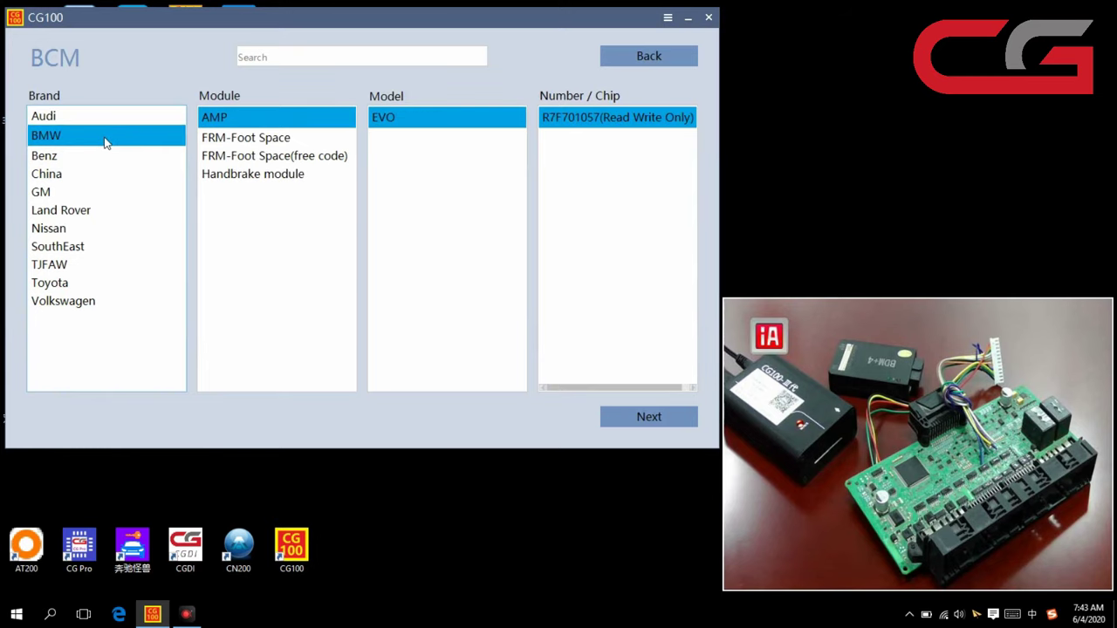
{"action": "left_click", "coordinate": [244, 140]}
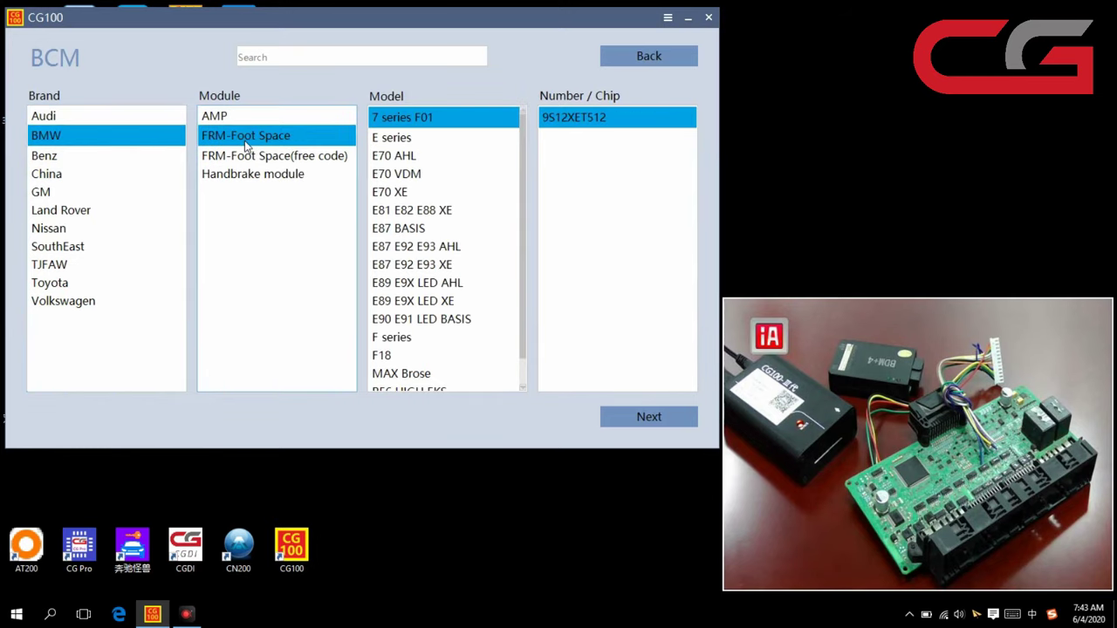
{"action": "left_click", "coordinate": [287, 159]}
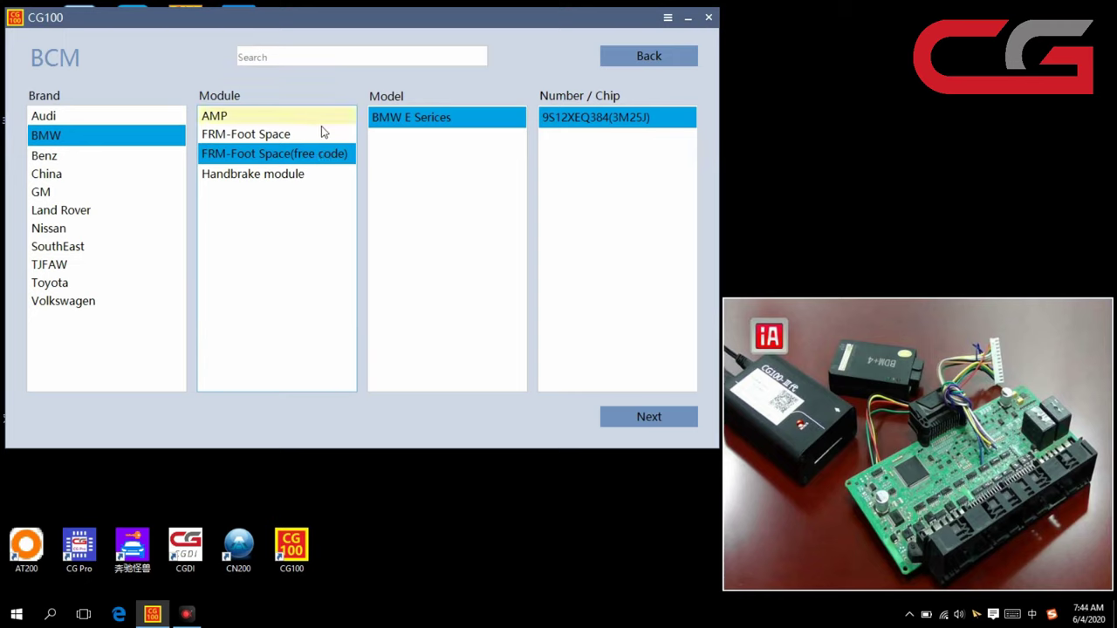
{"action": "left_click", "coordinate": [273, 142]}
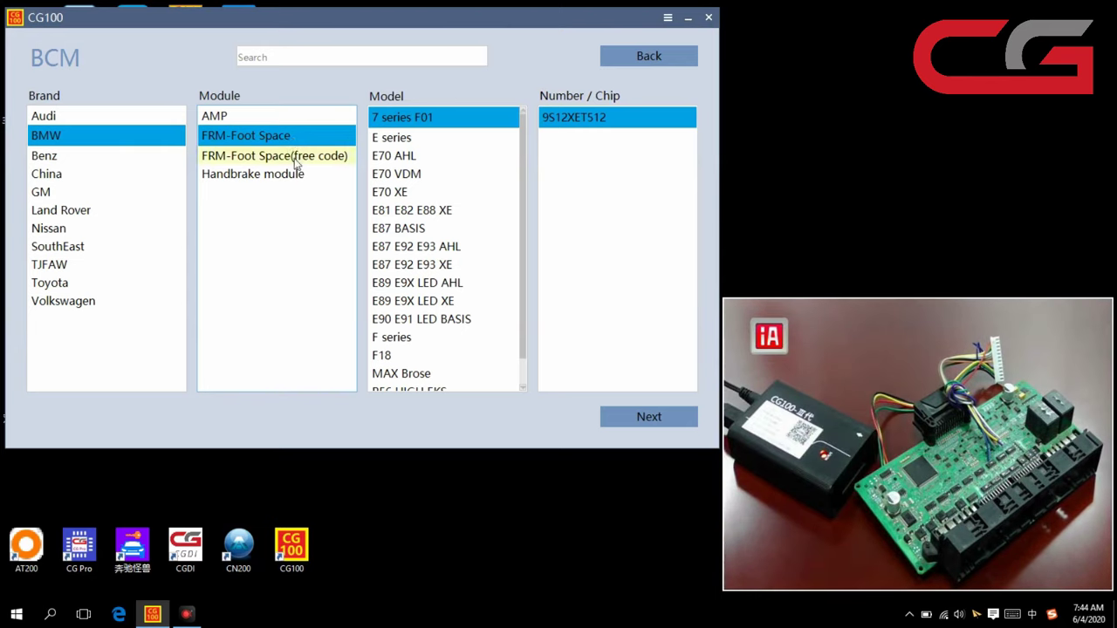
{"action": "left_click", "coordinate": [297, 154]}
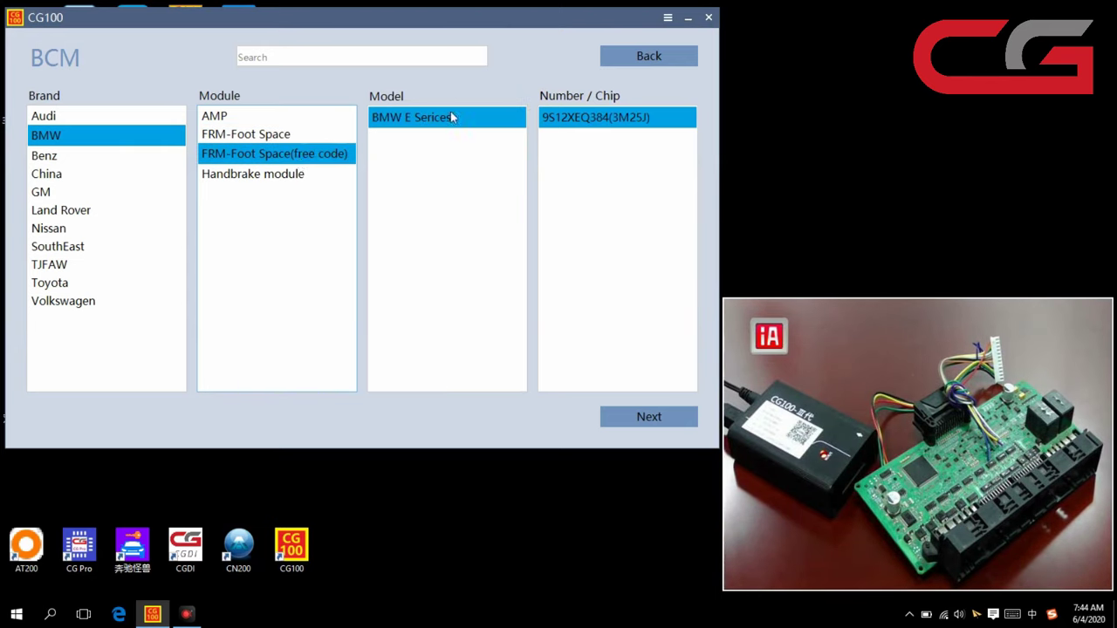
{"action": "left_click", "coordinate": [642, 419]}
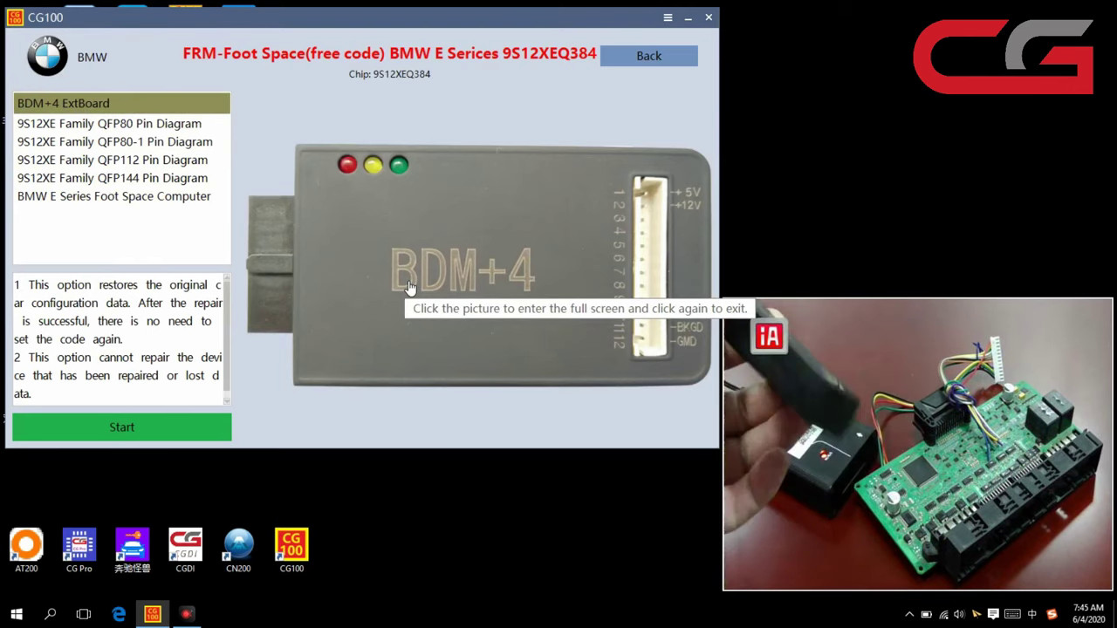
Step: Display the BMW E Series Foot Space Computer wiring diagram and start reading the connected module
{"action": "left_click", "coordinate": [125, 199]}
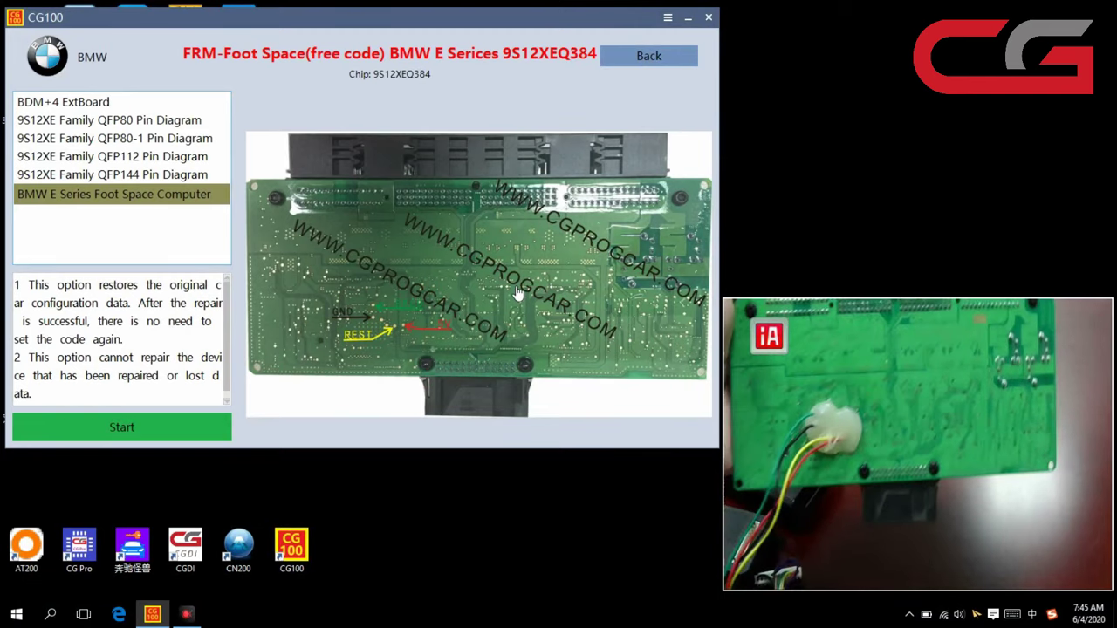
{"action": "left_click", "coordinate": [436, 336]}
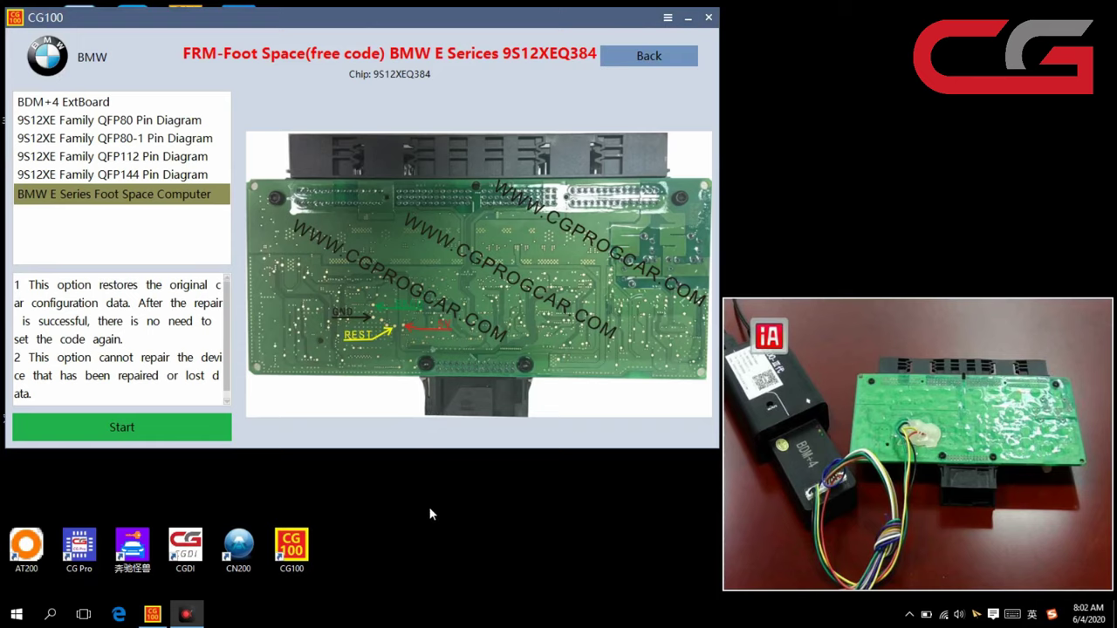
{"action": "left_click", "coordinate": [145, 431]}
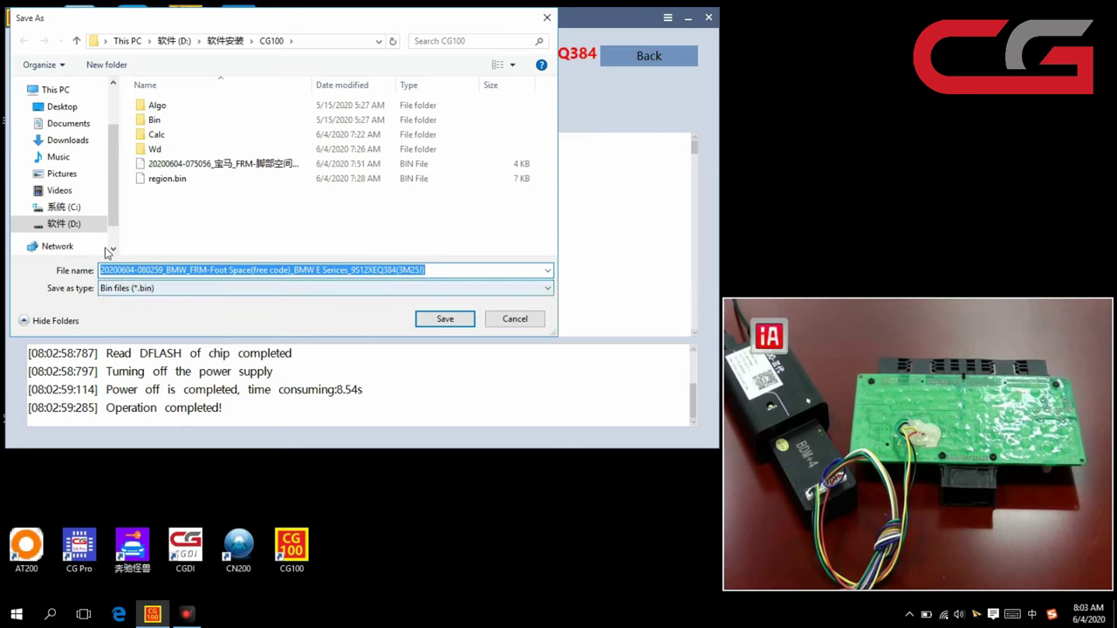
Step: Save the read data as a bin file with the suggested name in a new desktop folder named 111
{"action": "left_click", "coordinate": [74, 108]}
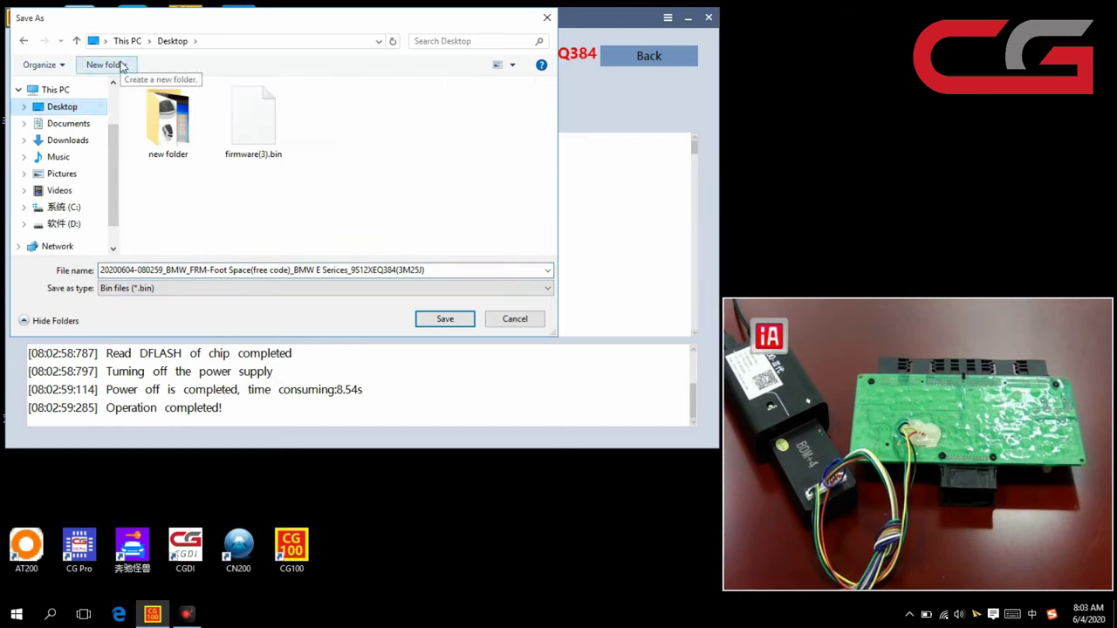
{"action": "left_click", "coordinate": [122, 67]}
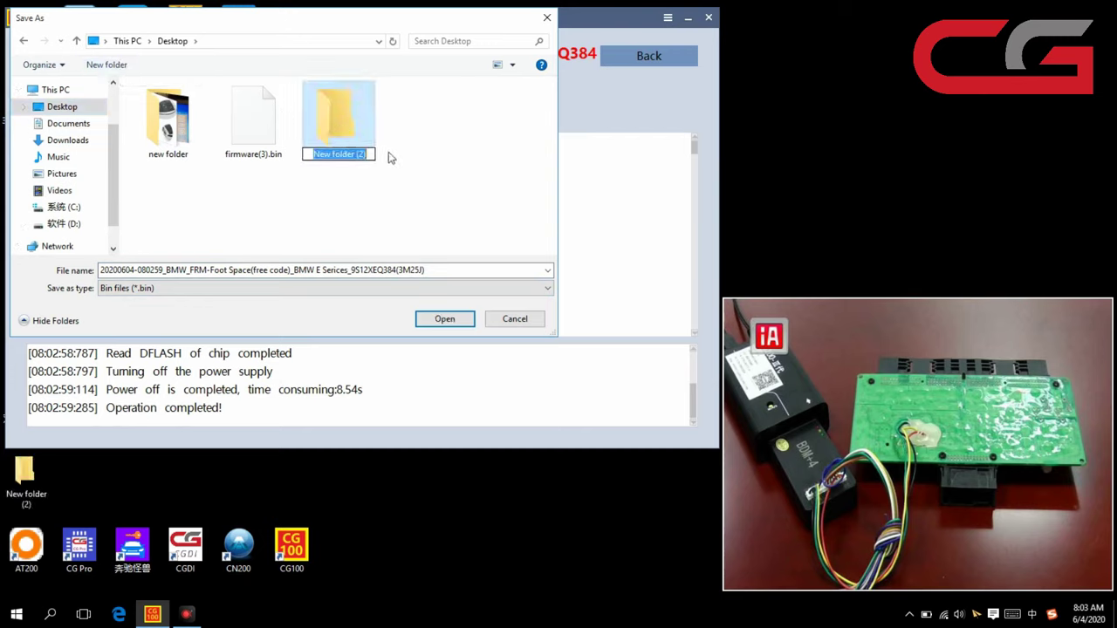
{"action": "type", "text": "111"}
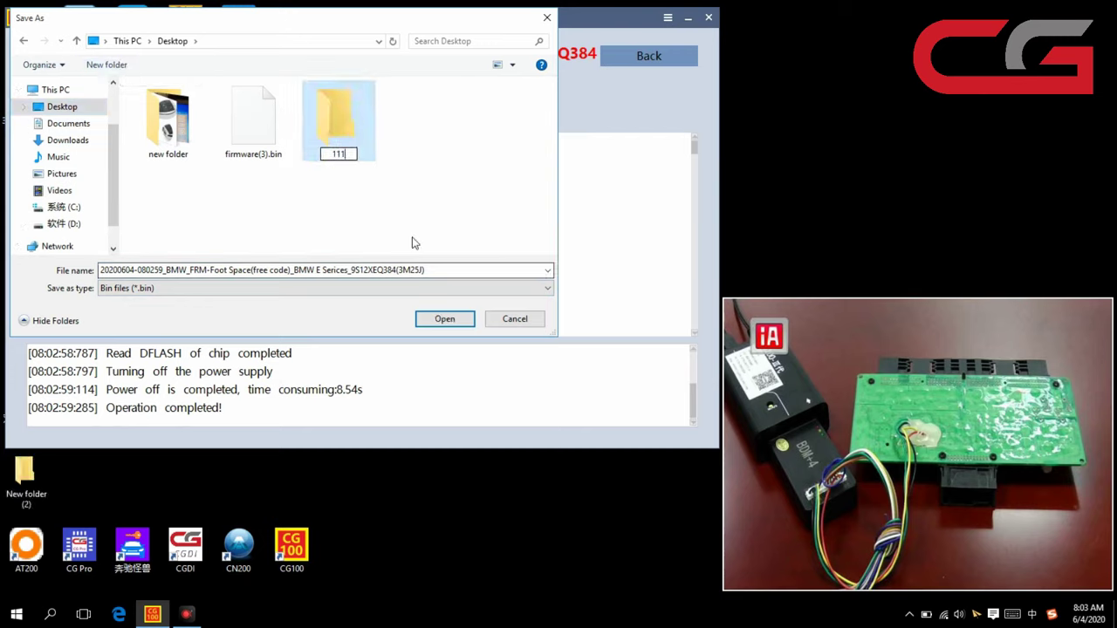
{"action": "double_click", "coordinate": [352, 119]}
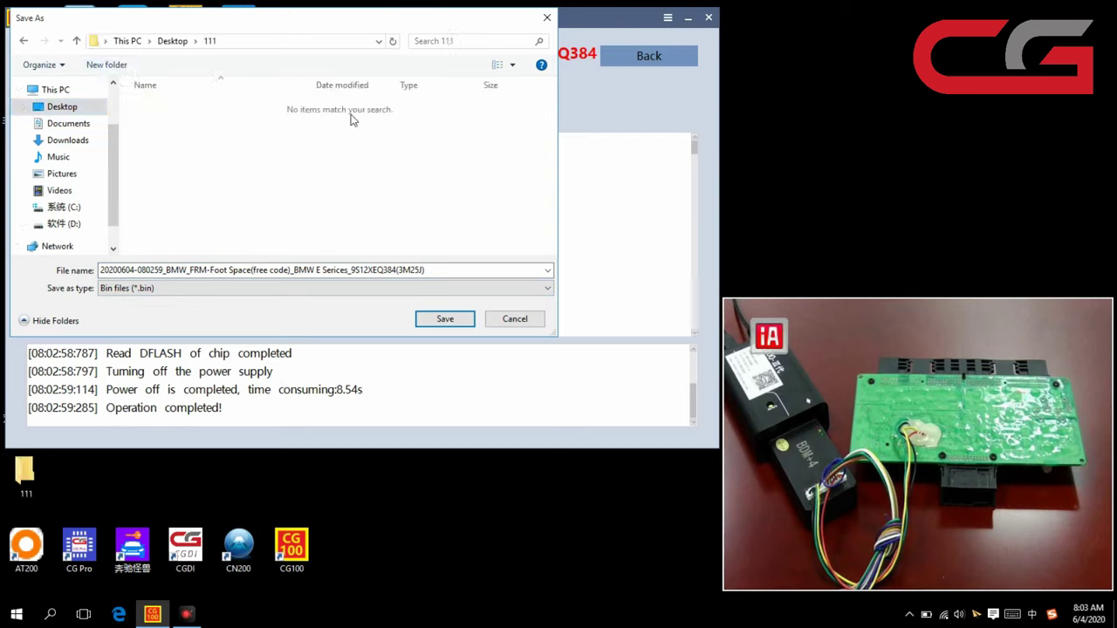
{"action": "left_click", "coordinate": [445, 318]}
Step: Repair the module and review the chip detection and EEPROM writing entries in the operation log
{"action": "left_click", "coordinate": [578, 353]}
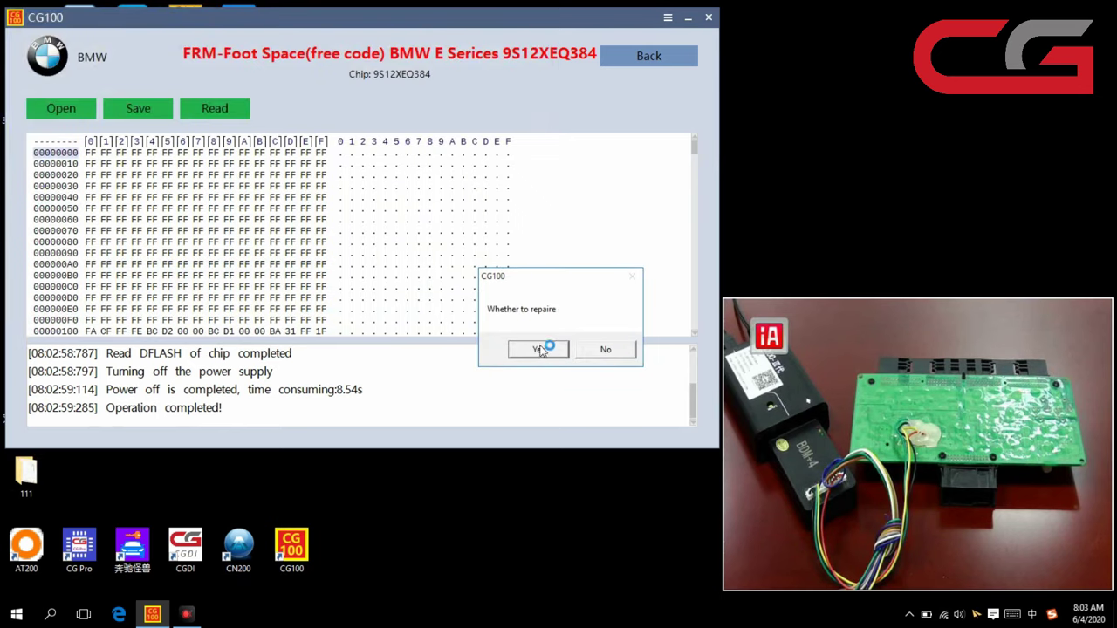
{"action": "left_click", "coordinate": [548, 356]}
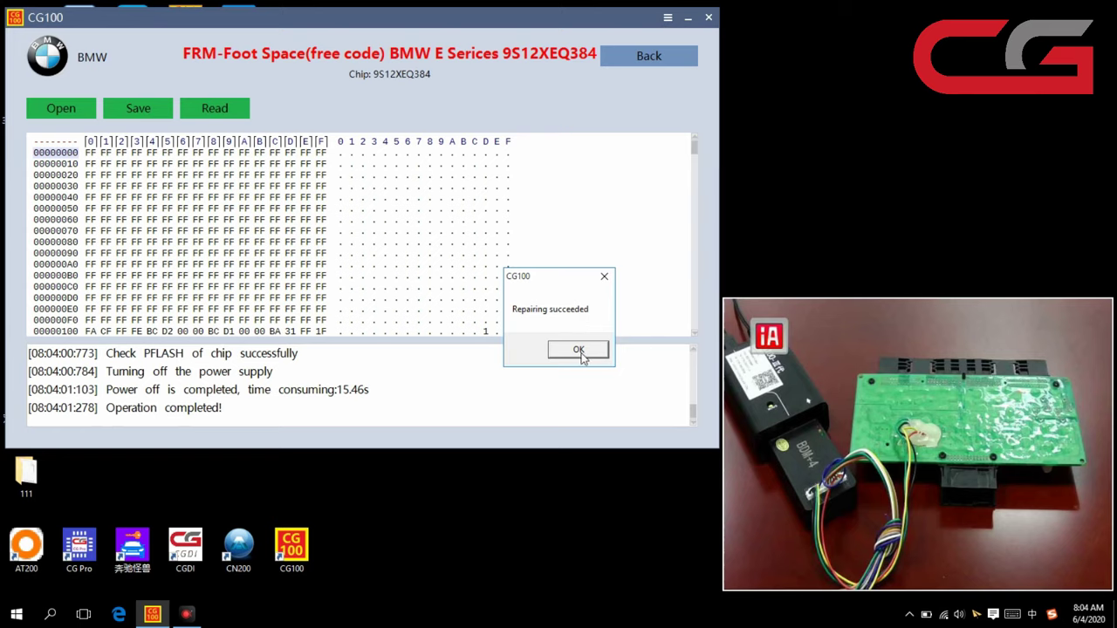
{"action": "left_click", "coordinate": [578, 350]}
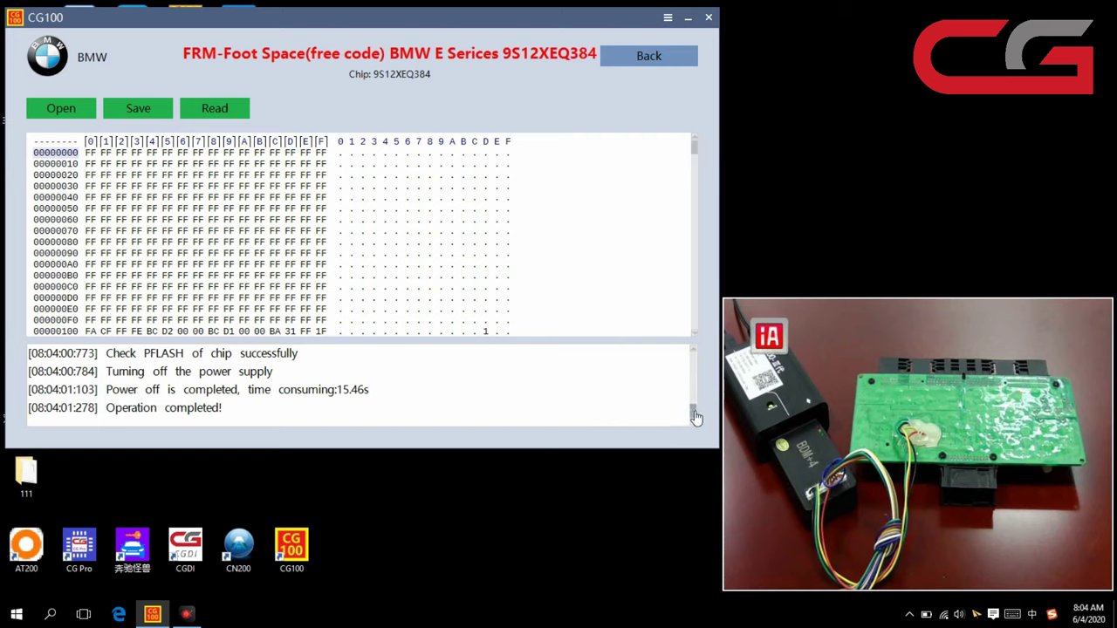
{"action": "left_click_drag", "start_coordinate": [696, 418], "coordinate": [694, 408]}
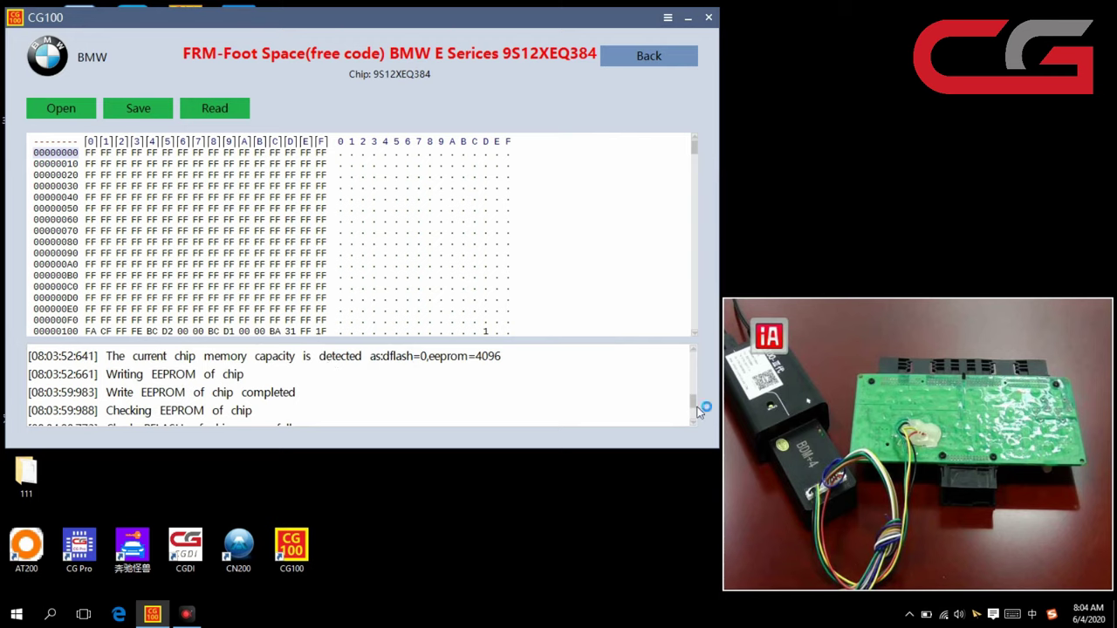
{"action": "left_click_drag", "start_coordinate": [696, 406], "coordinate": [695, 398]}
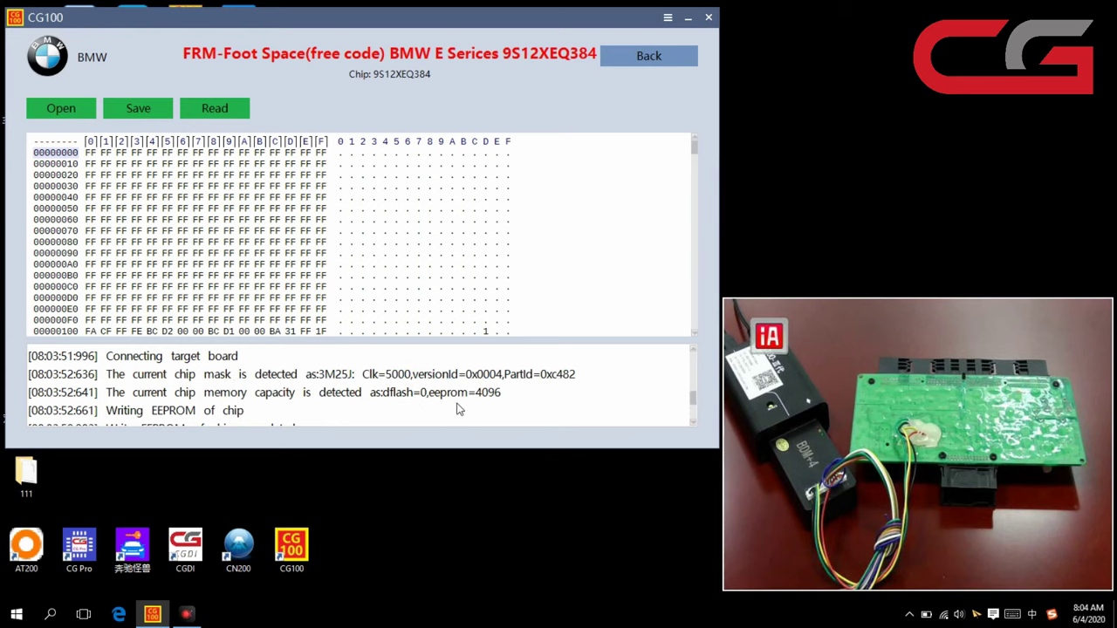
Step: Return to the BCM selection, open FRM-Foot Space for E81 E82 E88 XE and view its BMW E Series Foot Space Computer diagram
{"action": "left_click", "coordinate": [672, 61]}
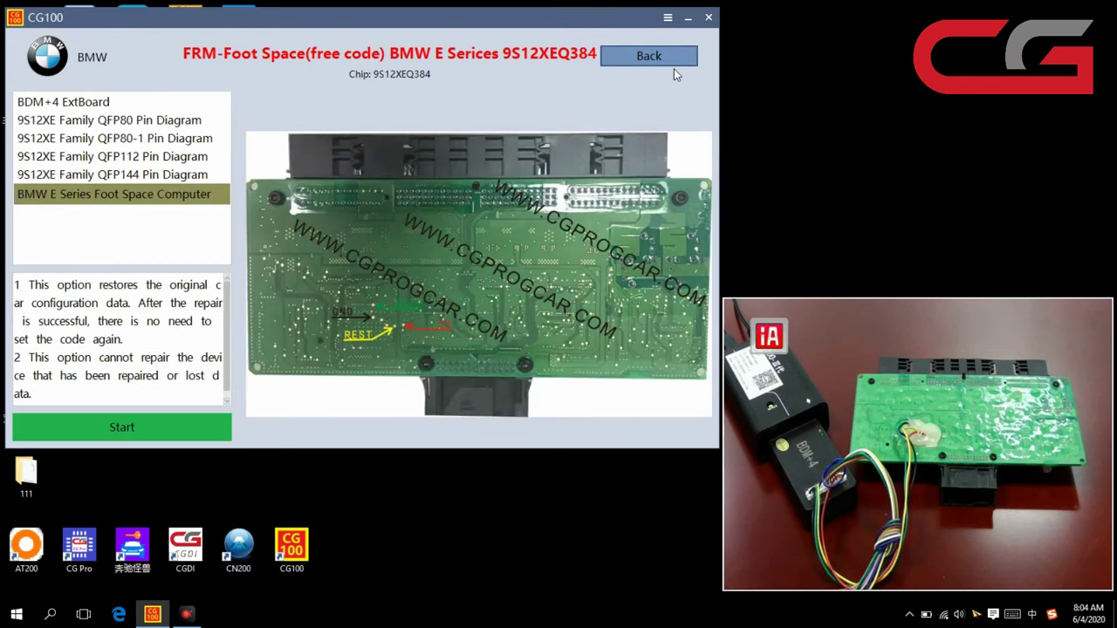
{"action": "left_click", "coordinate": [640, 58]}
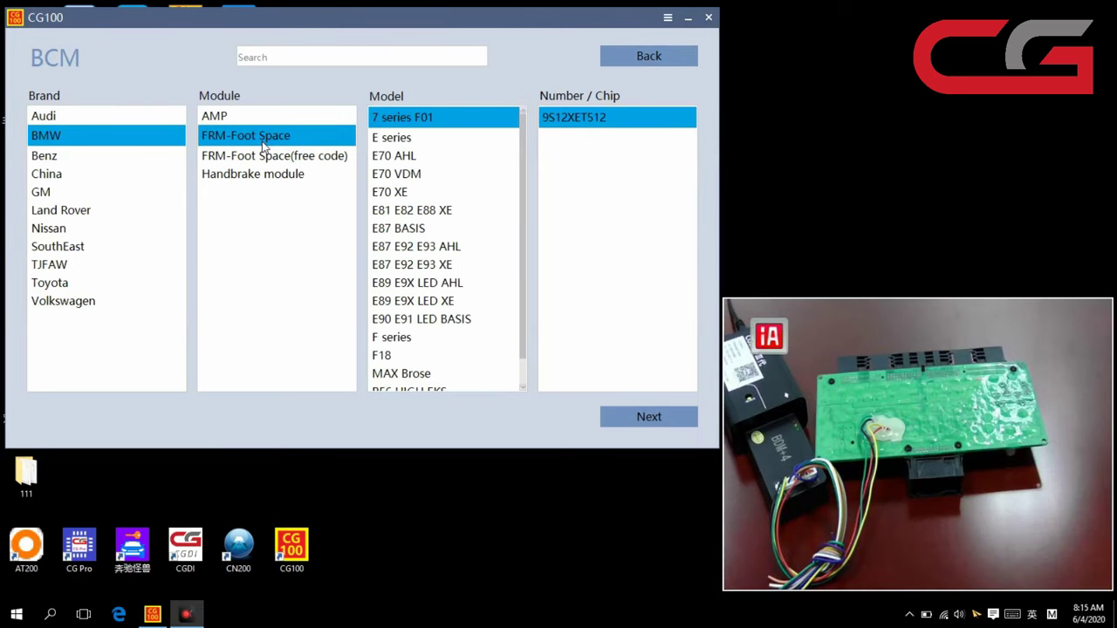
{"action": "left_click", "coordinate": [290, 142]}
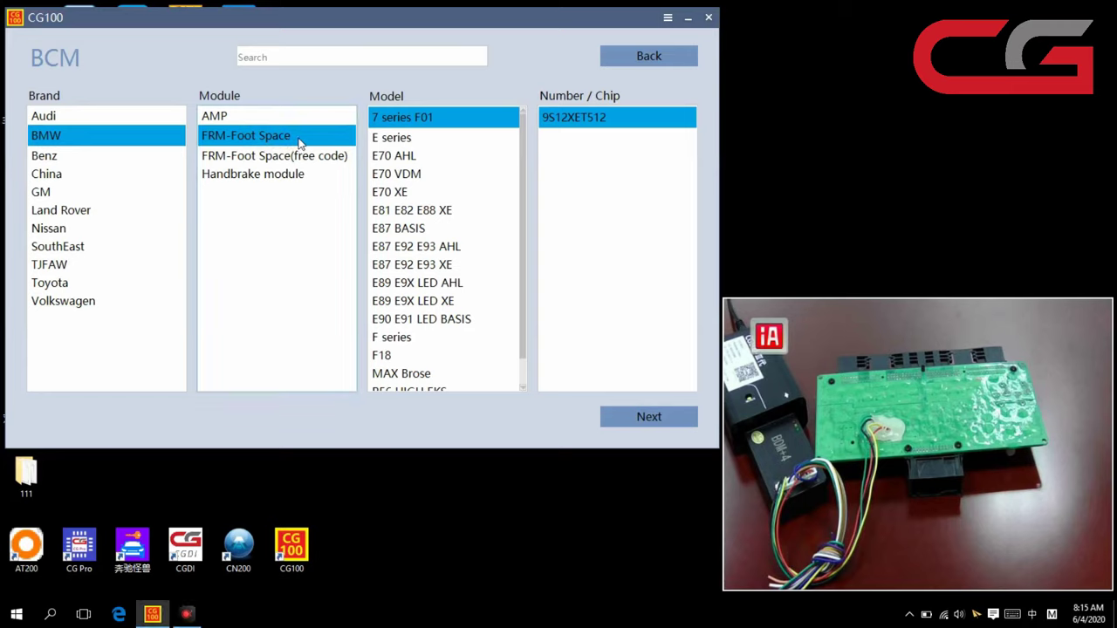
{"action": "left_click", "coordinate": [416, 209]}
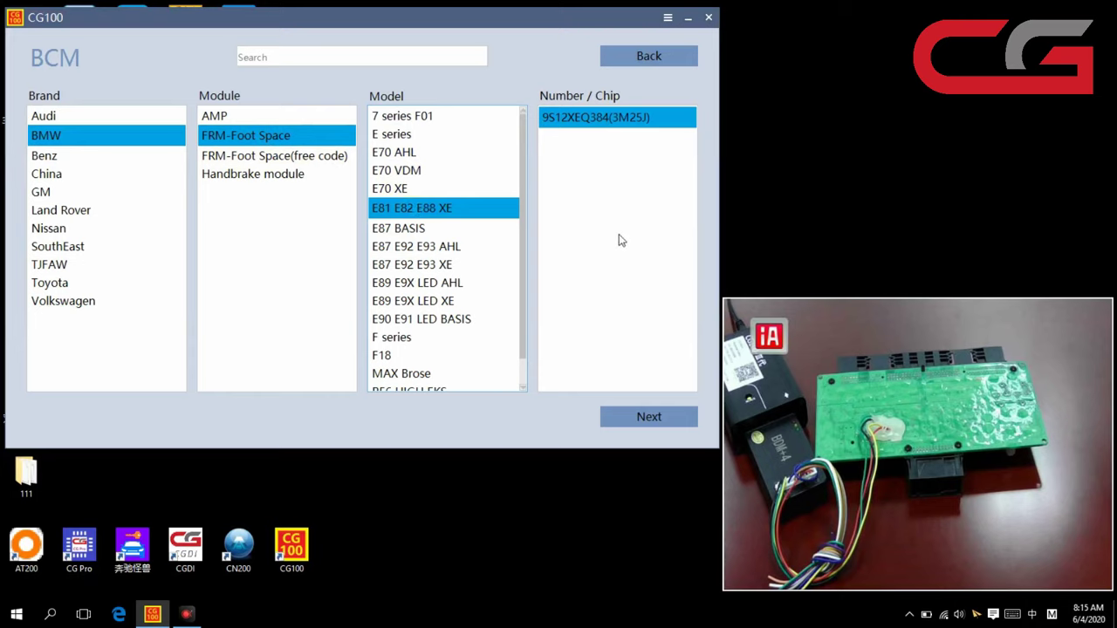
{"action": "left_click", "coordinate": [472, 233]}
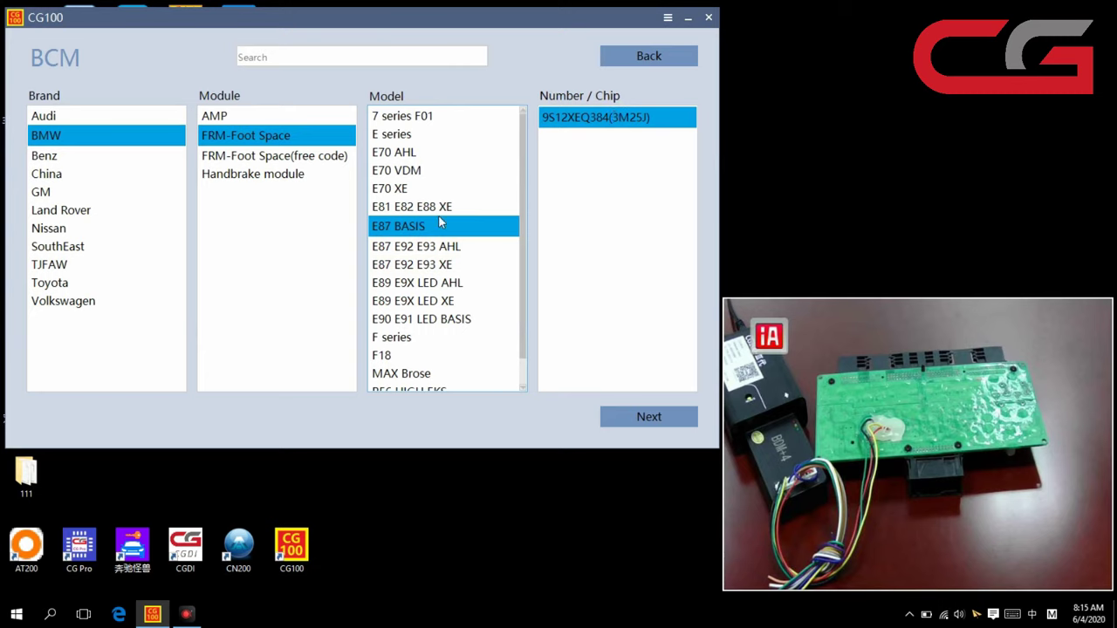
{"action": "left_click", "coordinate": [399, 210]}
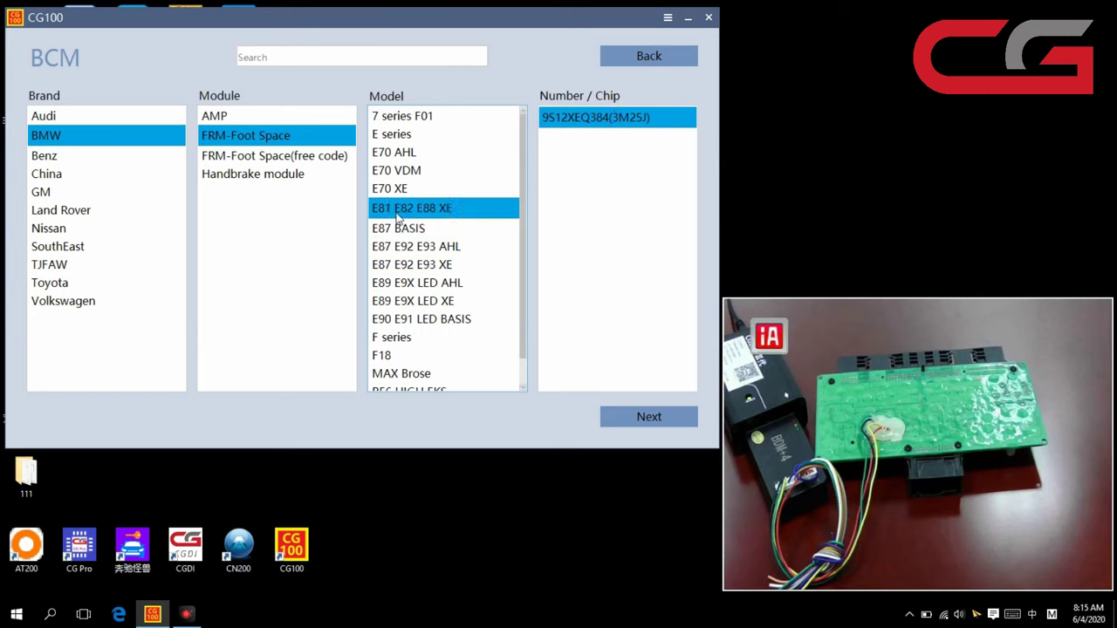
{"action": "left_click", "coordinate": [416, 318]}
{"action": "left_click", "coordinate": [416, 212]}
{"action": "left_click", "coordinate": [648, 417]}
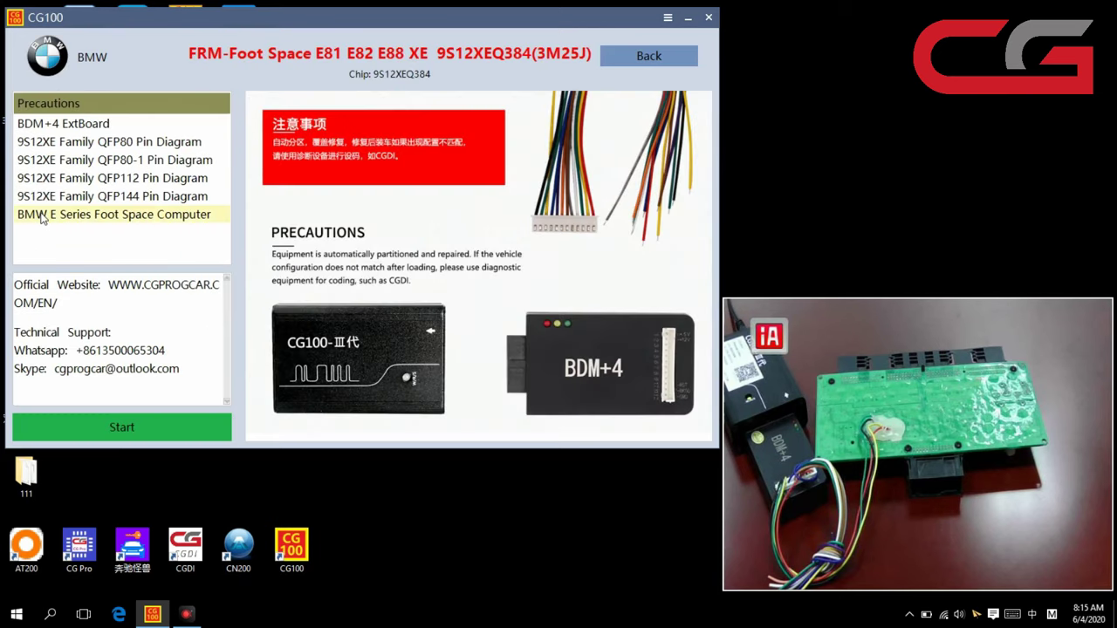
{"action": "left_click", "coordinate": [56, 216]}
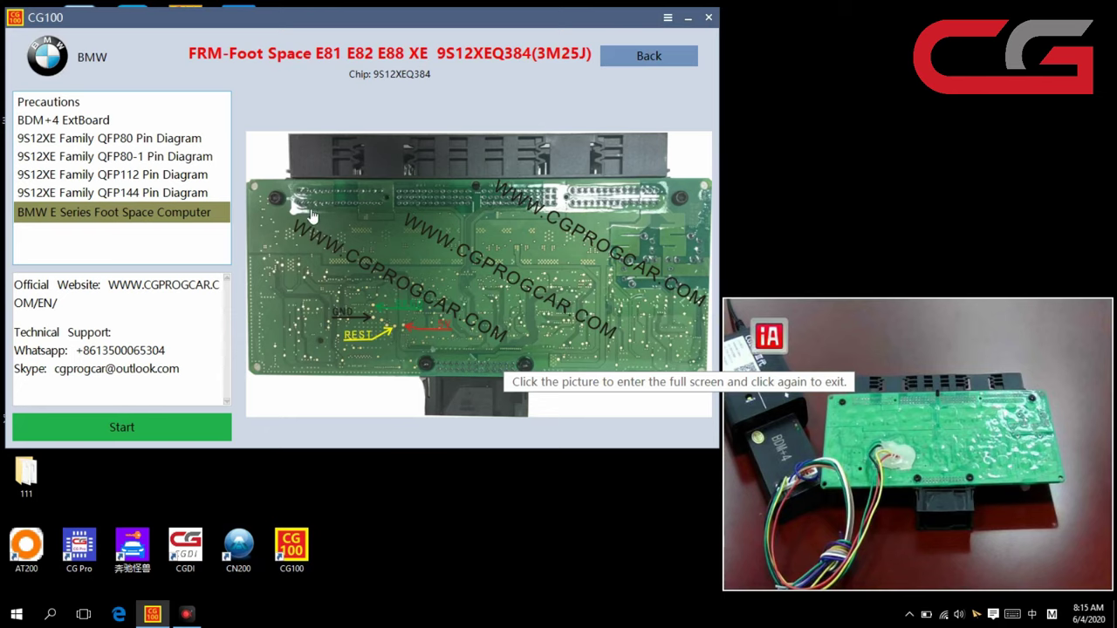
Step: Open FRM-Foot Space for model E87 E92 E93 AHL and view its foot space computer and 9S12XE Family QFP144 pin diagrams
{"action": "left_click", "coordinate": [685, 60]}
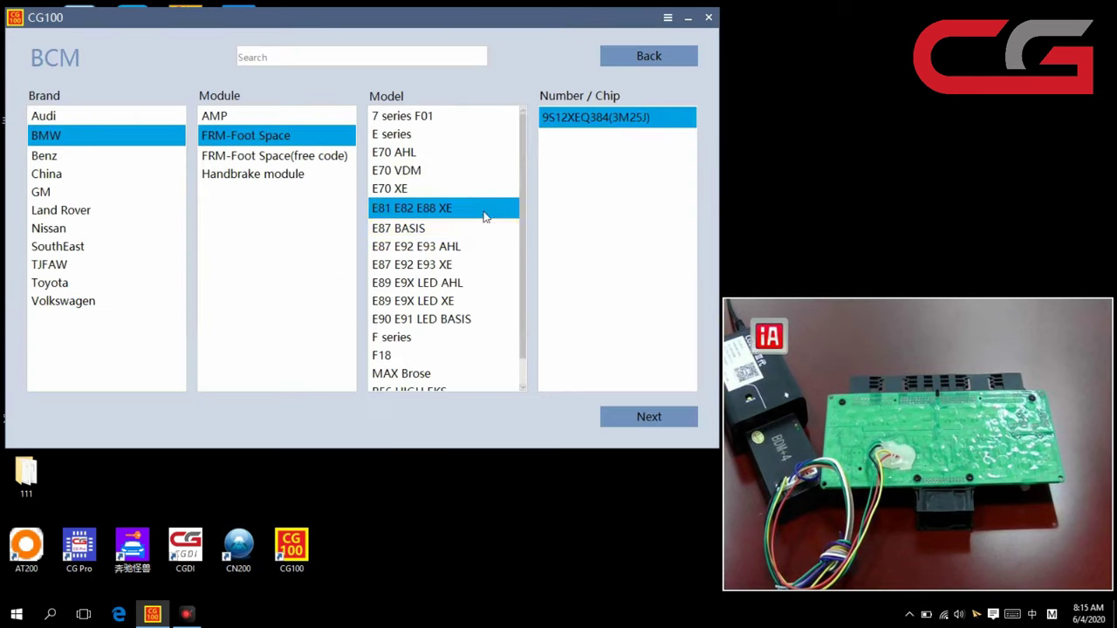
{"action": "left_click", "coordinate": [410, 246]}
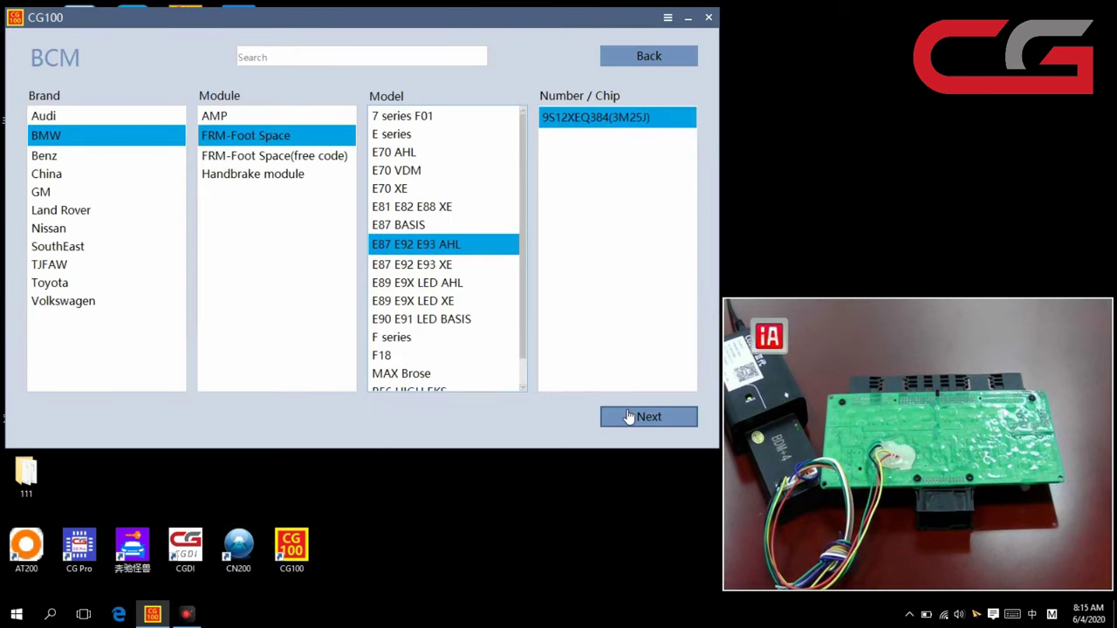
{"action": "left_click", "coordinate": [633, 417]}
{"action": "left_click", "coordinate": [174, 213]}
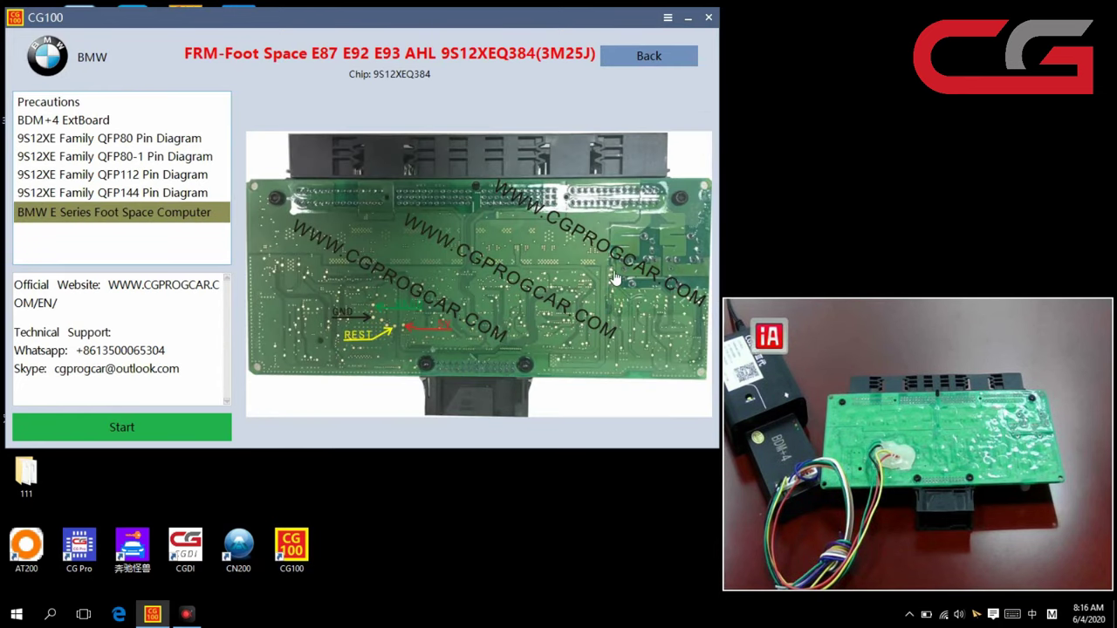
{"action": "left_click", "coordinate": [177, 196]}
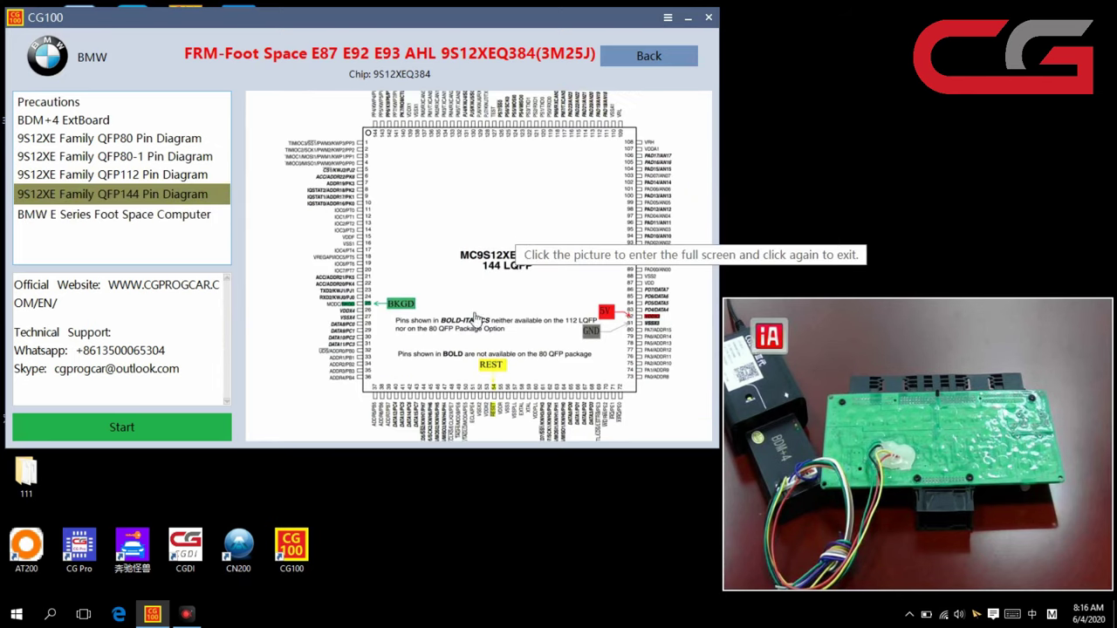
Step: View the 9S12XE Family QFP112 pin and BMW E Series Foot Space Computer diagrams, and back up the module's EEPROM as a bin file in folder 111
{"action": "left_click", "coordinate": [160, 177]}
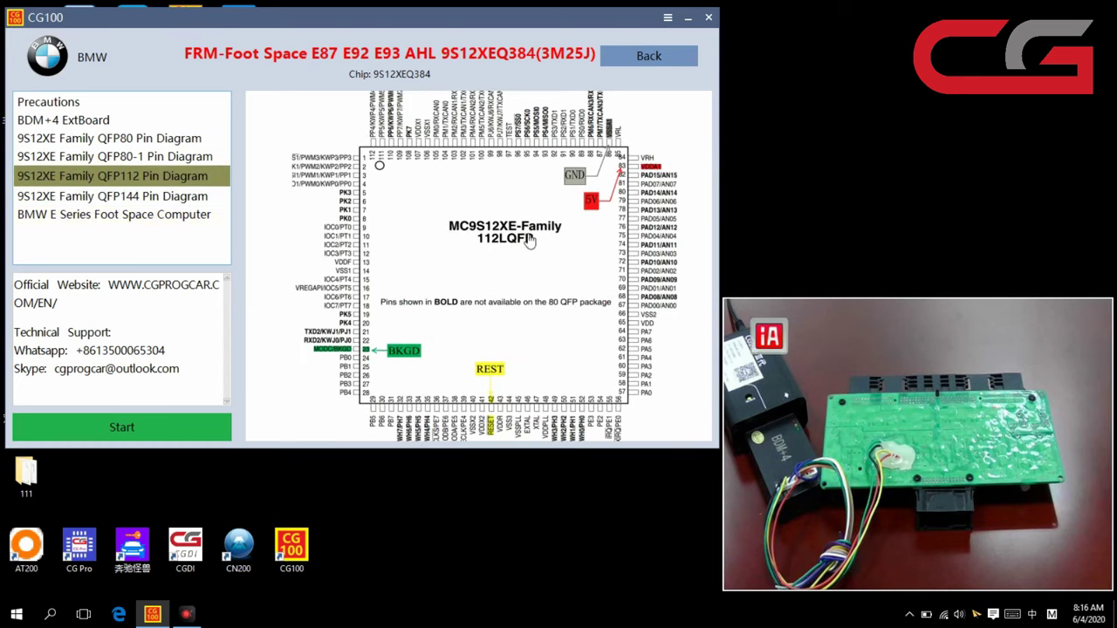
{"action": "left_click", "coordinate": [206, 224]}
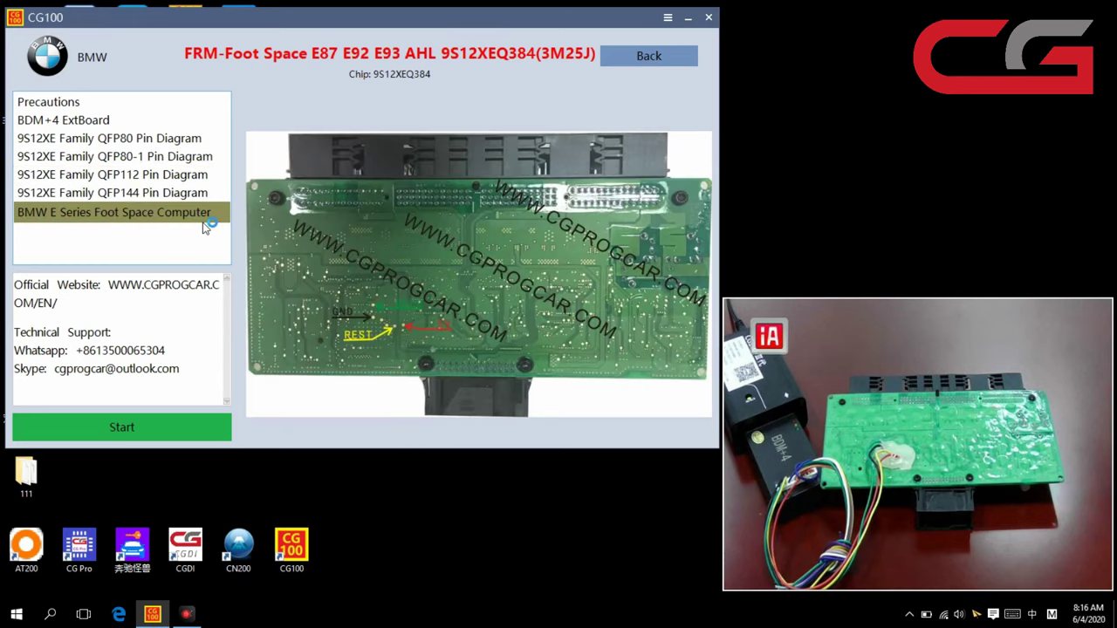
{"action": "left_click", "coordinate": [122, 428]}
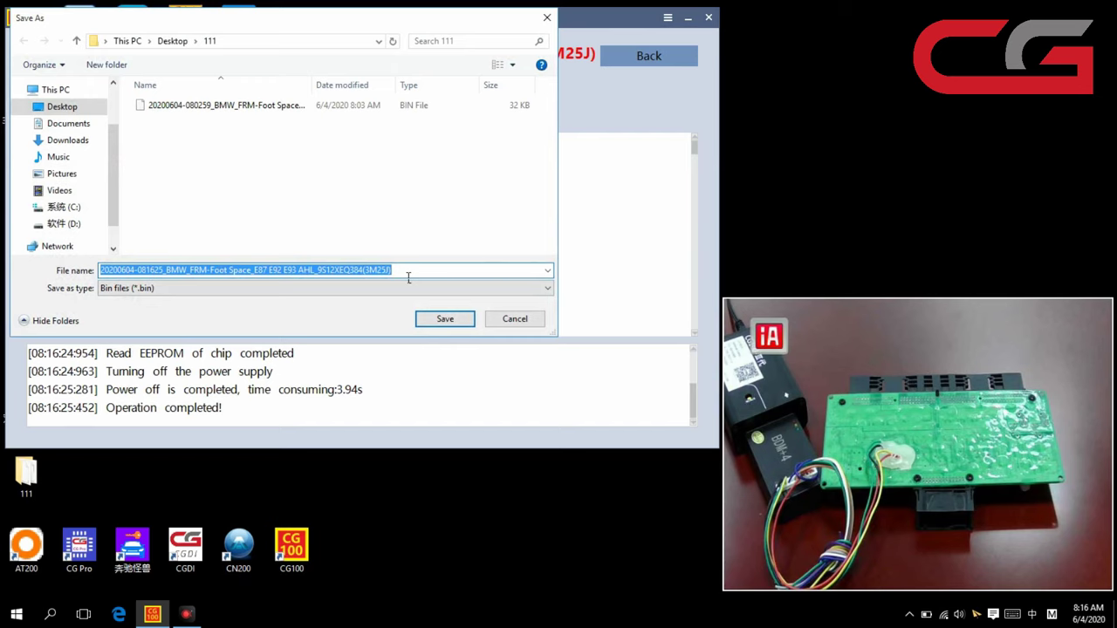
{"action": "left_click", "coordinate": [445, 319]}
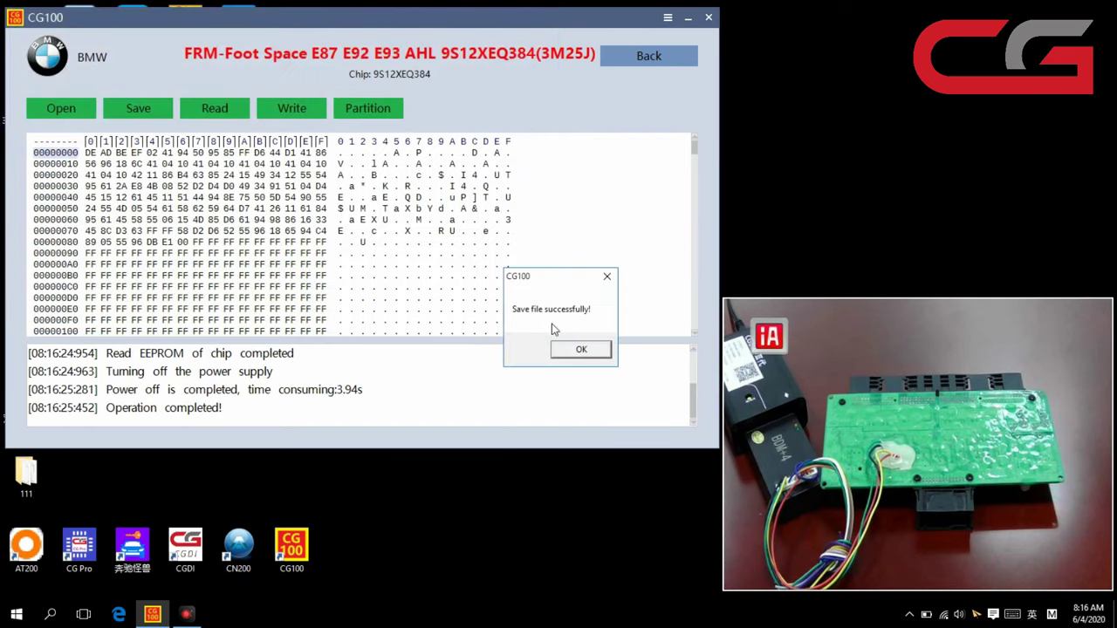
Step: Repair the E87 E92 E93 AHL module and review the chip mask and memory capacity detection entries in the operation log
{"action": "left_click", "coordinate": [580, 351]}
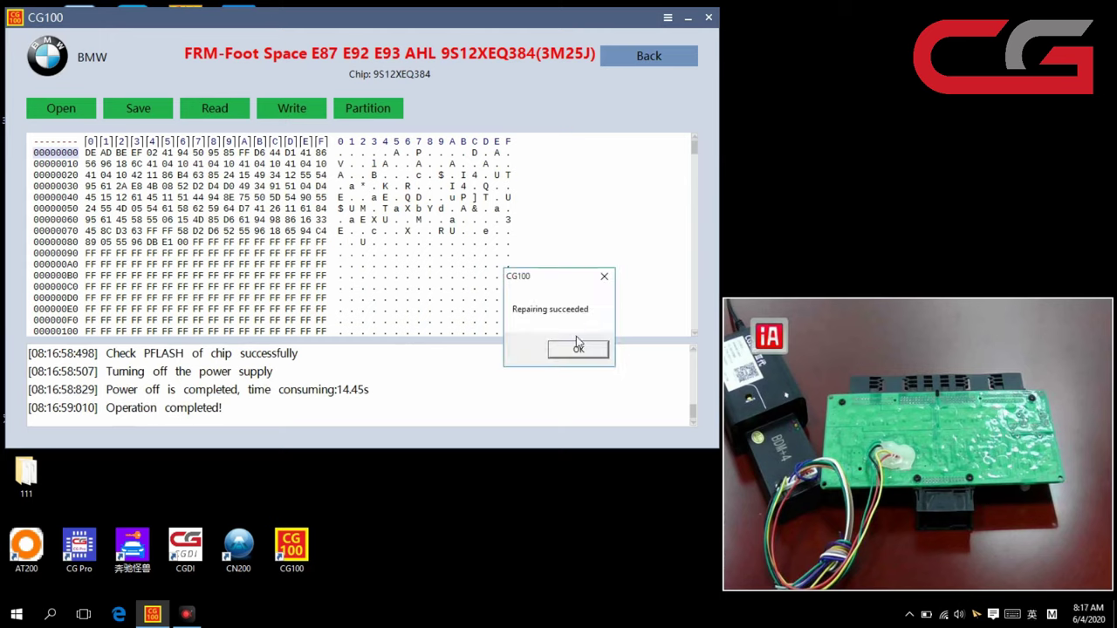
{"action": "left_click", "coordinate": [577, 350]}
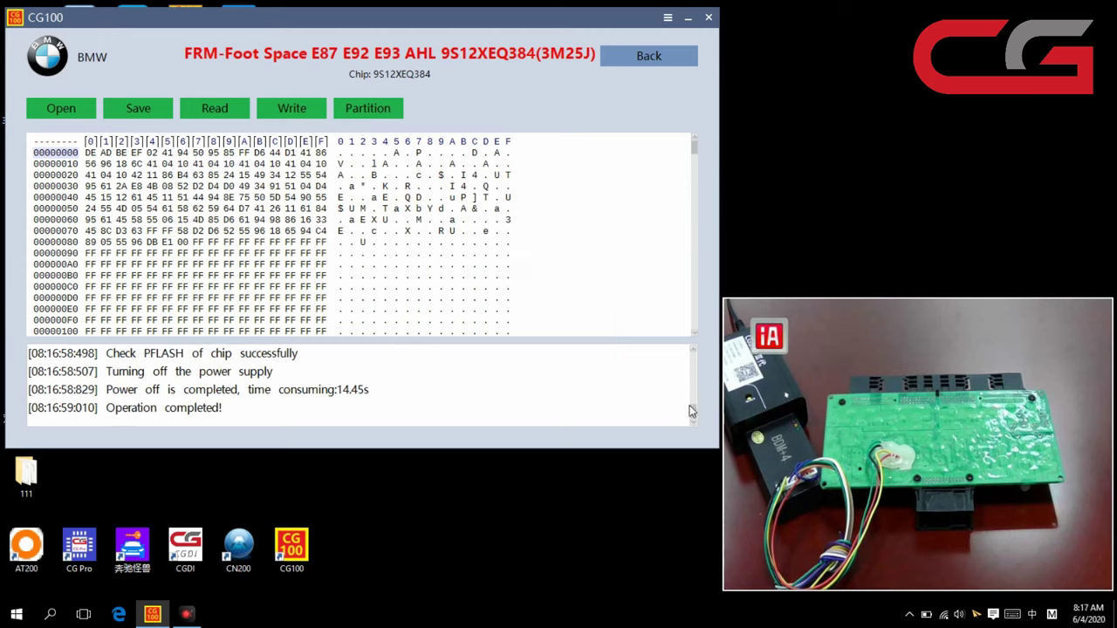
{"action": "left_click_drag", "start_coordinate": [698, 419], "coordinate": [704, 392]}
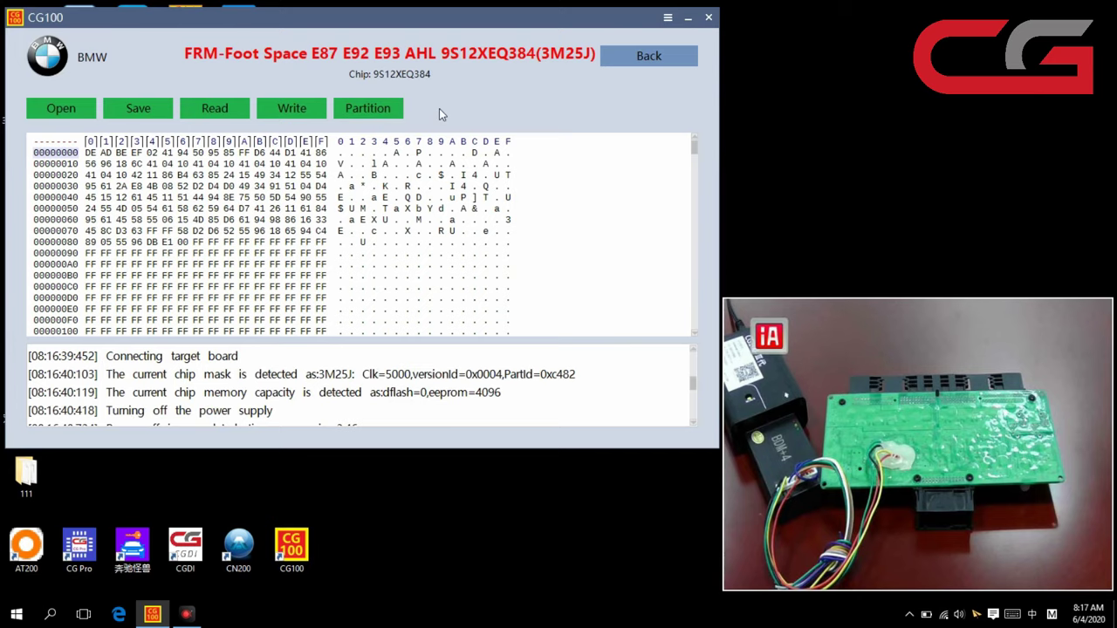
Step: Check the software version in the About information and review the final entries of the operation log
{"action": "left_click", "coordinate": [668, 25]}
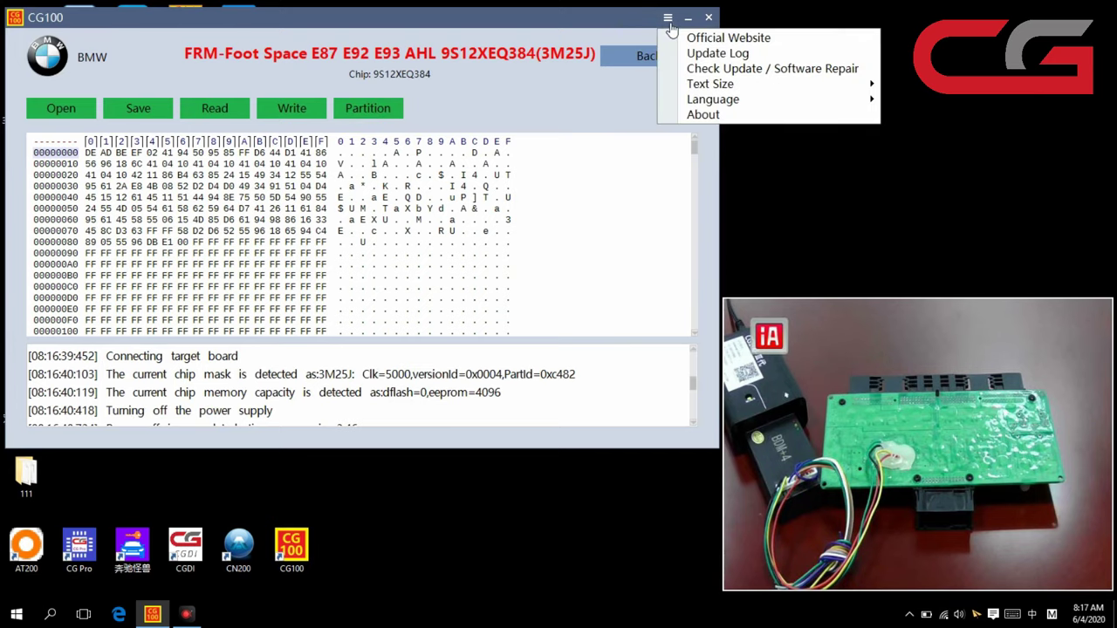
{"action": "left_click", "coordinate": [728, 118]}
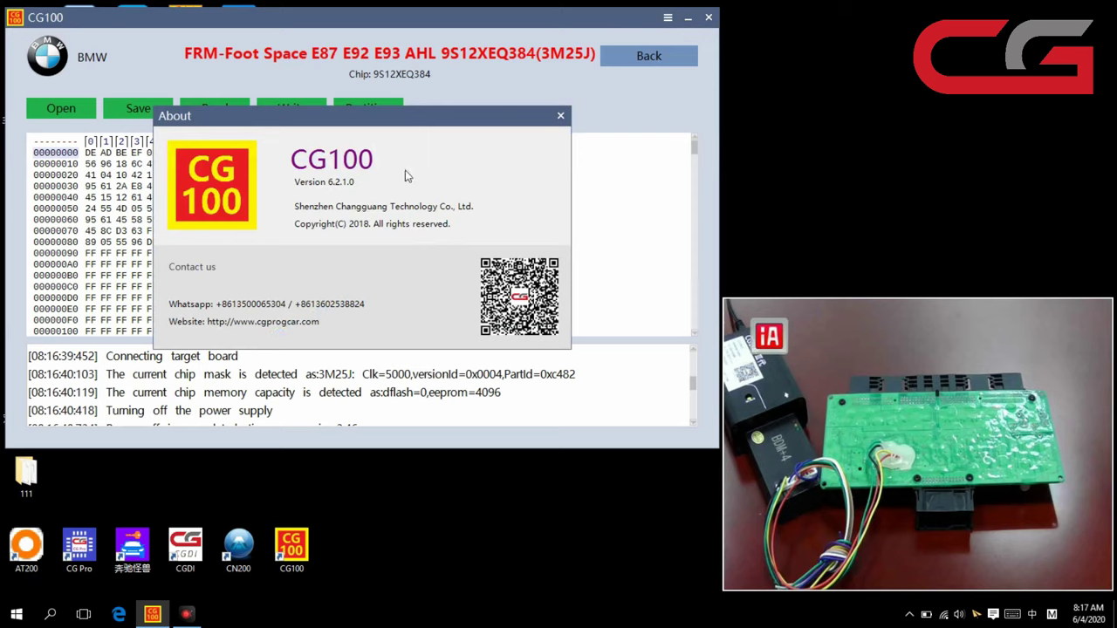
{"action": "left_click", "coordinate": [560, 116]}
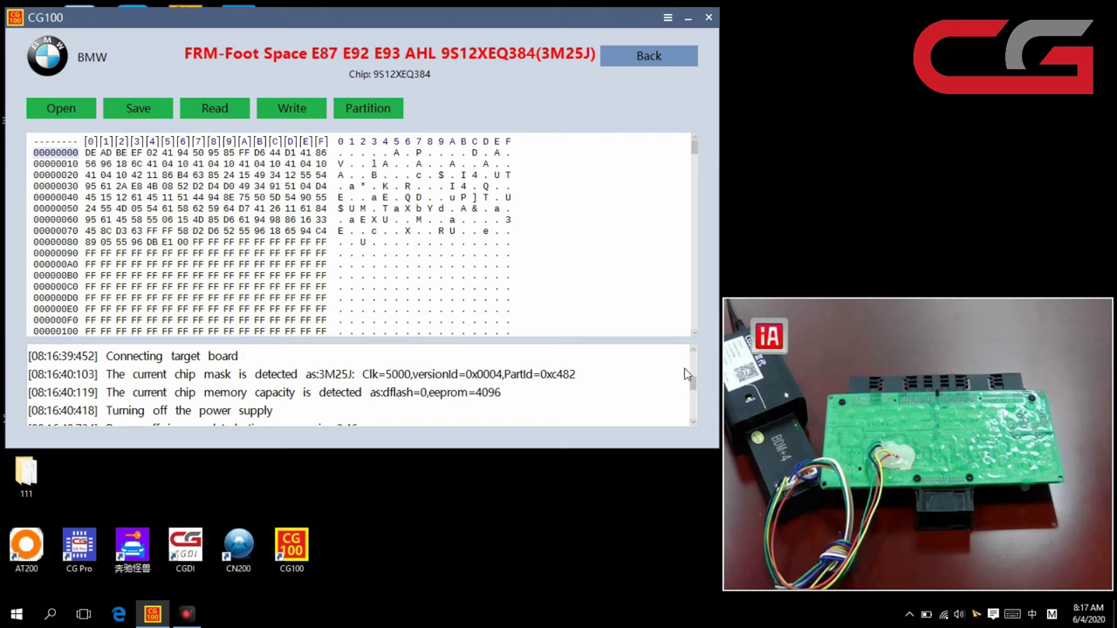
{"action": "left_click_drag", "start_coordinate": [695, 392], "coordinate": [696, 417]}
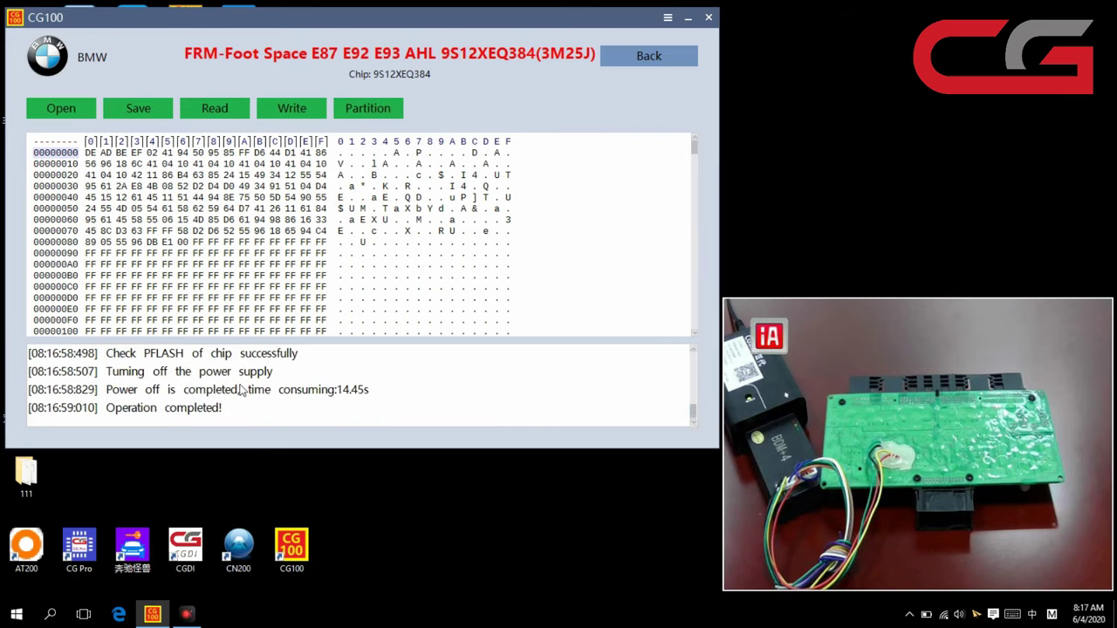
{"action": "left_click", "coordinate": [509, 307]}
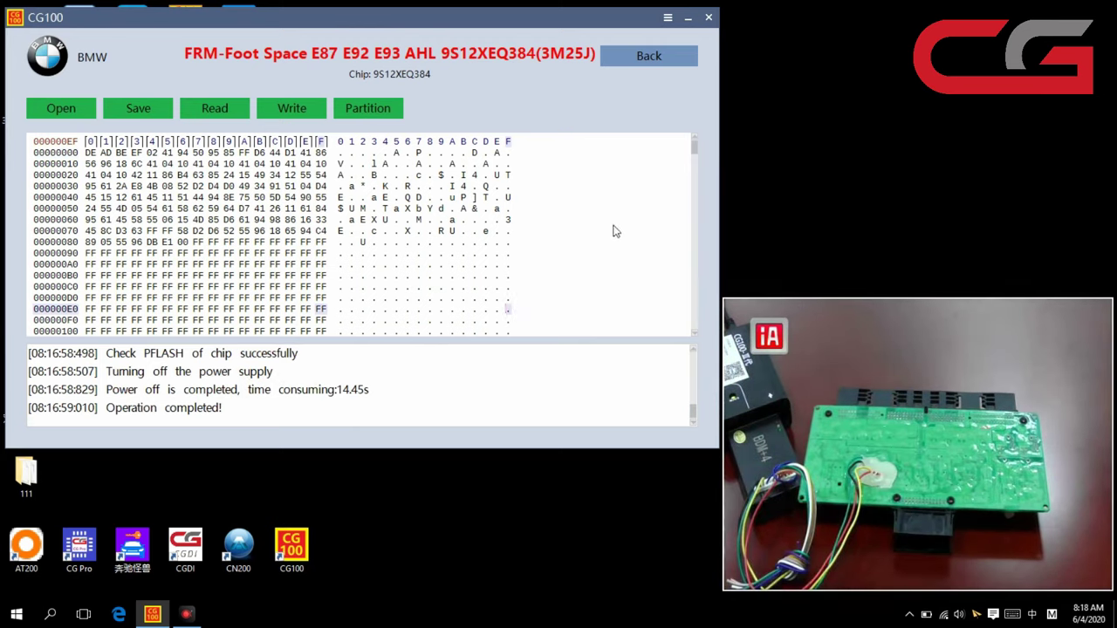
Step: Return to the BCM selection and open FRM-Foot Space(free code) for model BMW E Serices with chip 9S12XEQ384(3M25J)
{"action": "left_click", "coordinate": [656, 58]}
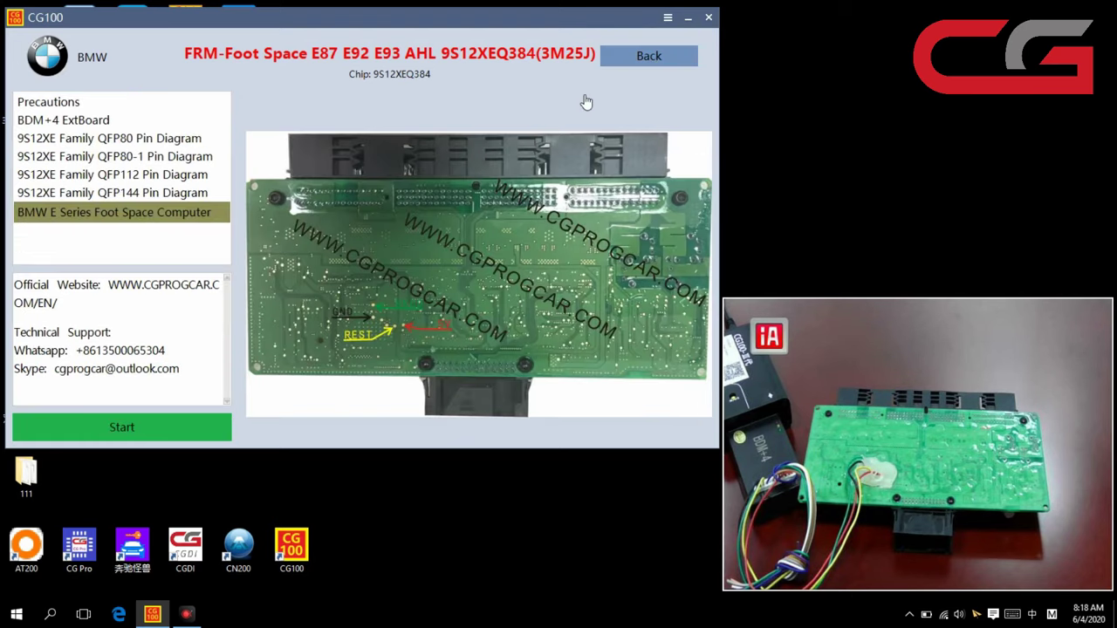
{"action": "left_click", "coordinate": [665, 64]}
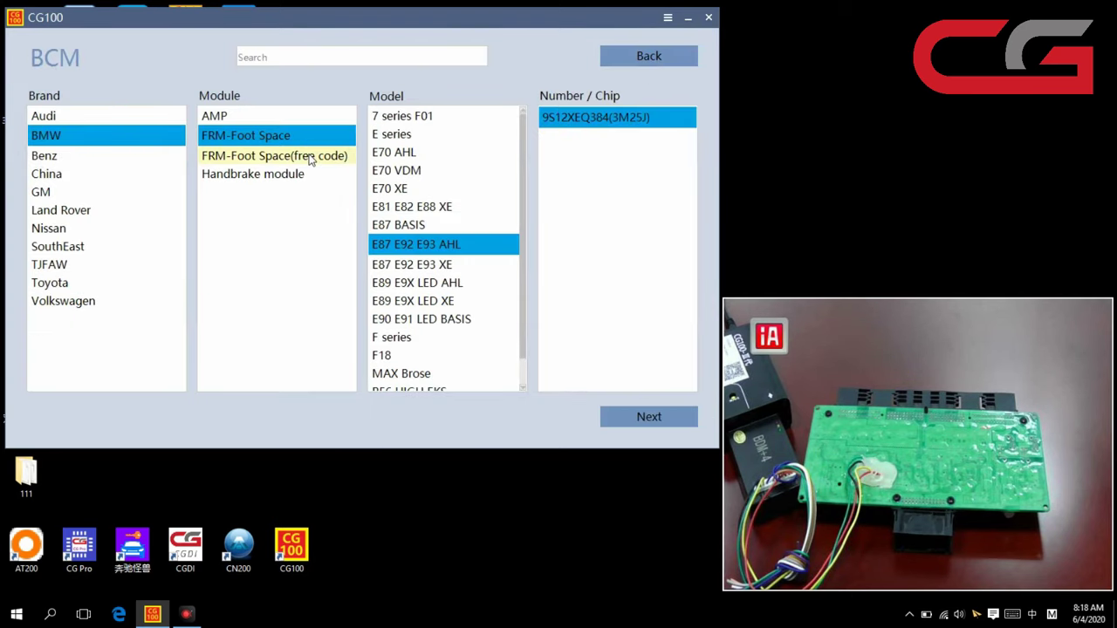
{"action": "left_click", "coordinate": [309, 157]}
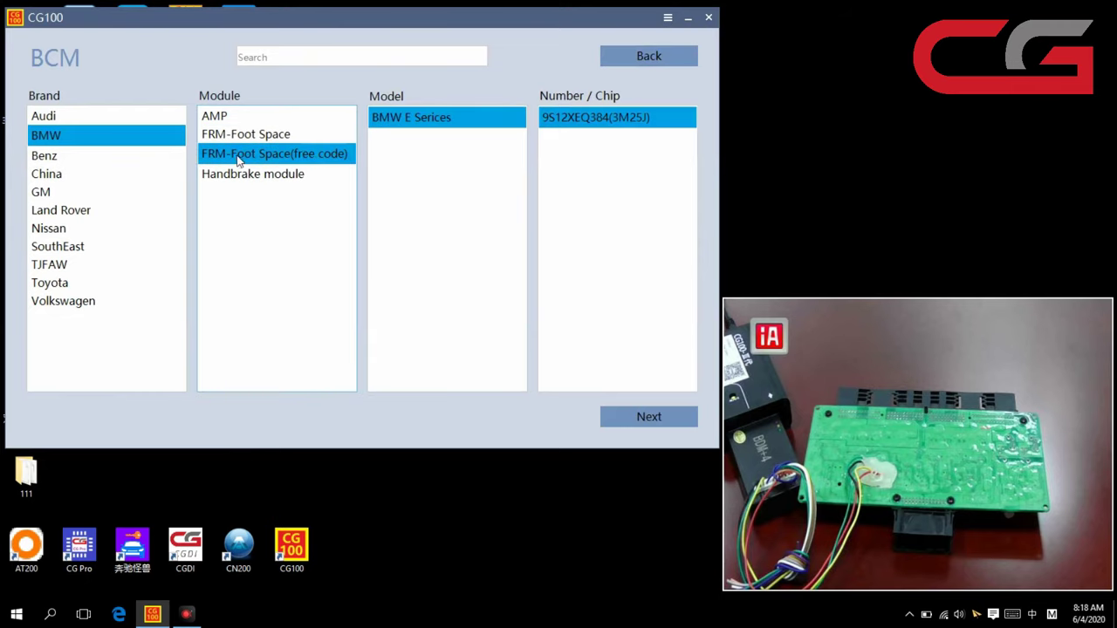
{"action": "left_click", "coordinate": [428, 122]}
{"action": "left_click", "coordinate": [647, 420]}
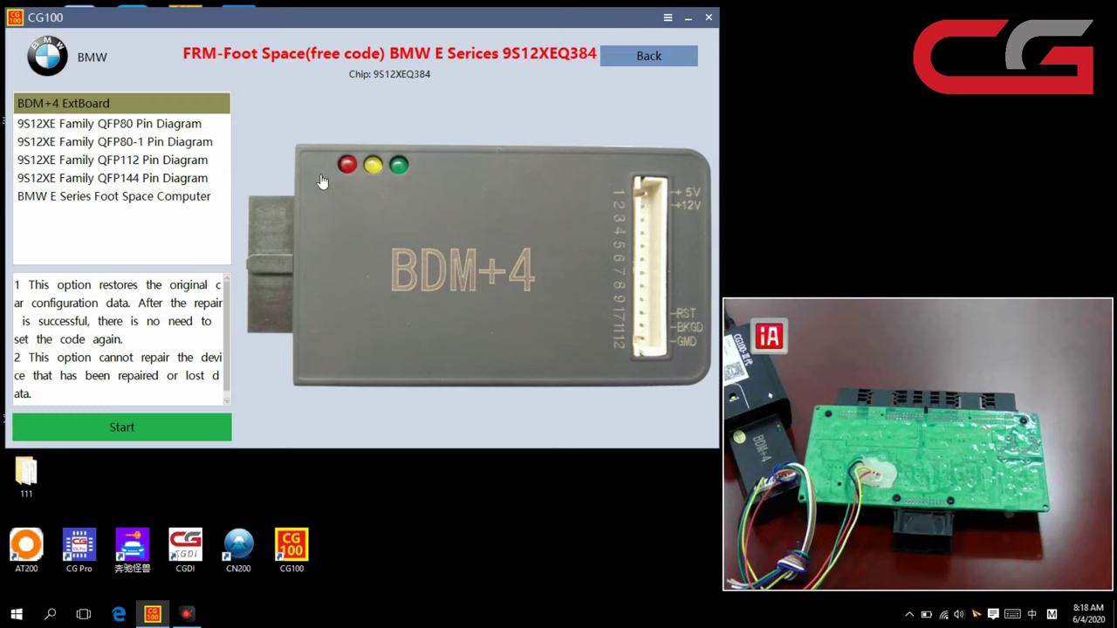
Step: Try to repair the module with the free code option and return to the BCM selection
{"action": "left_click", "coordinate": [133, 428]}
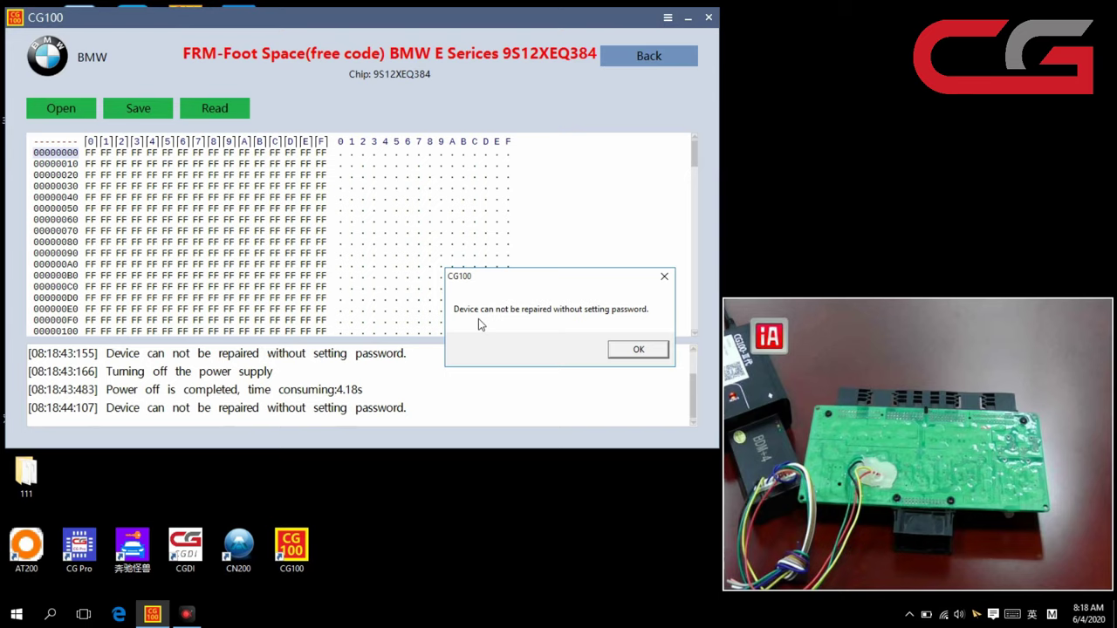
{"action": "left_click", "coordinate": [638, 350]}
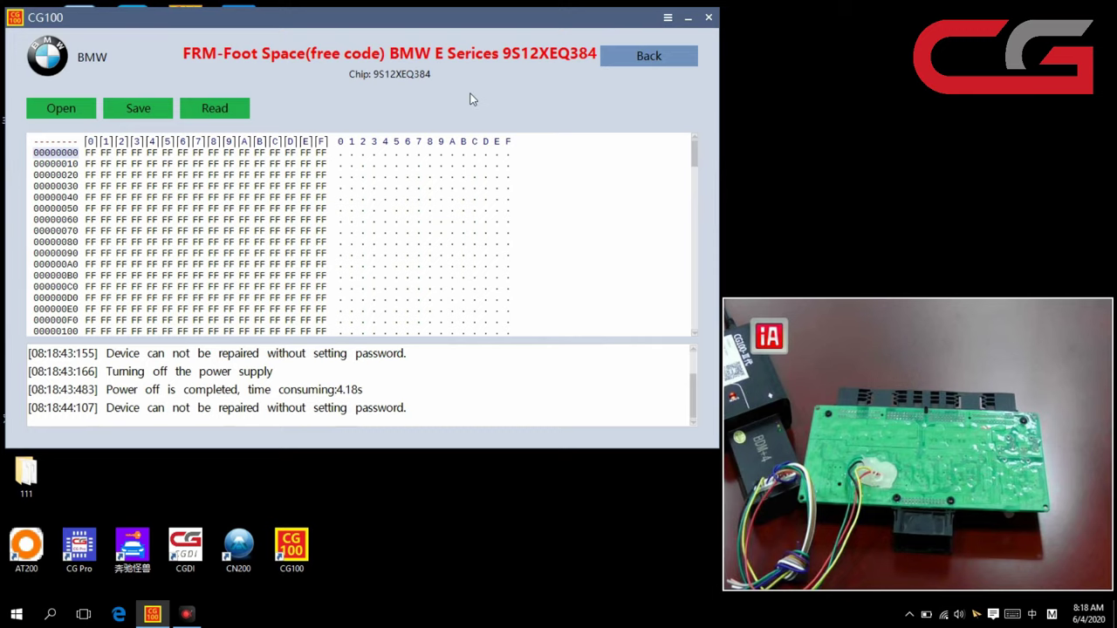
{"action": "left_click", "coordinate": [644, 57]}
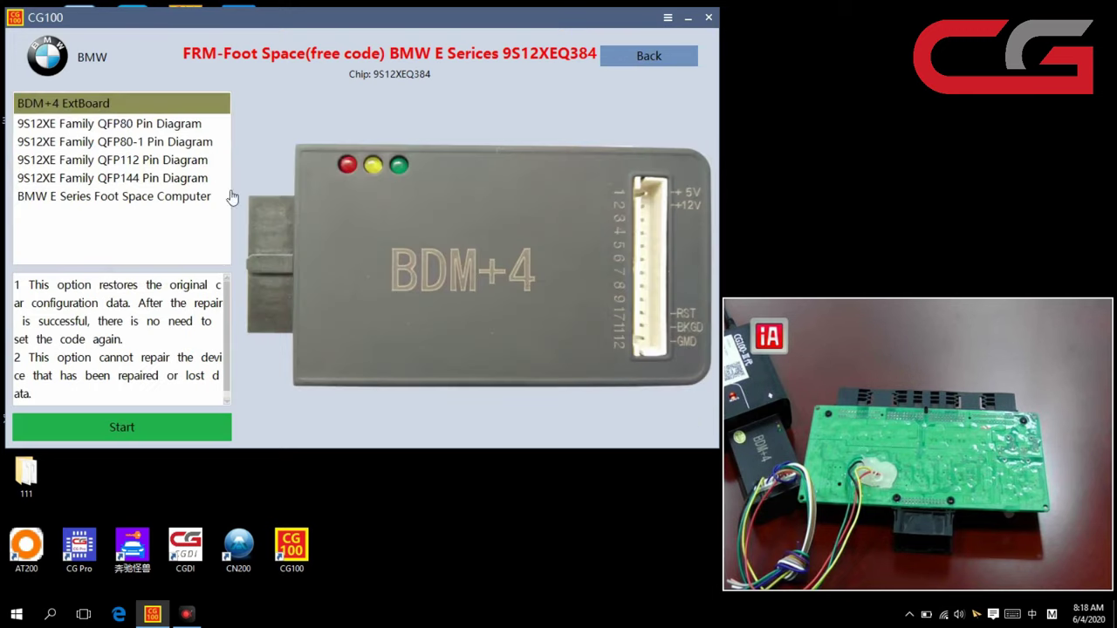
{"action": "left_click", "coordinate": [690, 58]}
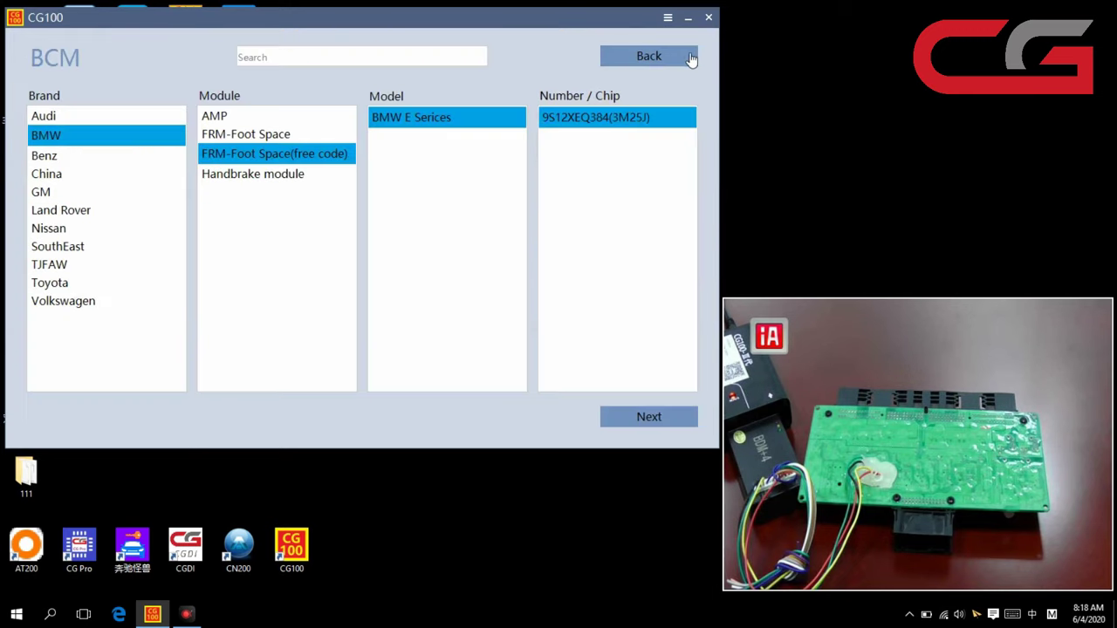
Step: Compare the models and chips offered under BMW FRM-Foot Space, including E87 BASIS, with those under FRM-Foot Space(free code)
{"action": "left_click", "coordinate": [295, 139]}
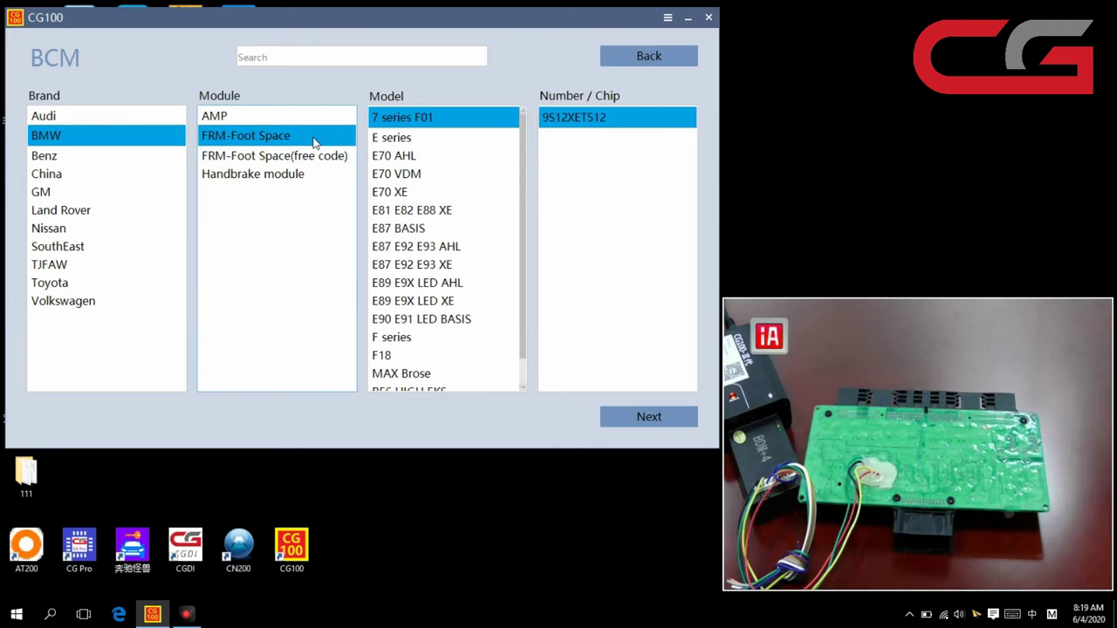
{"action": "left_click", "coordinate": [417, 229]}
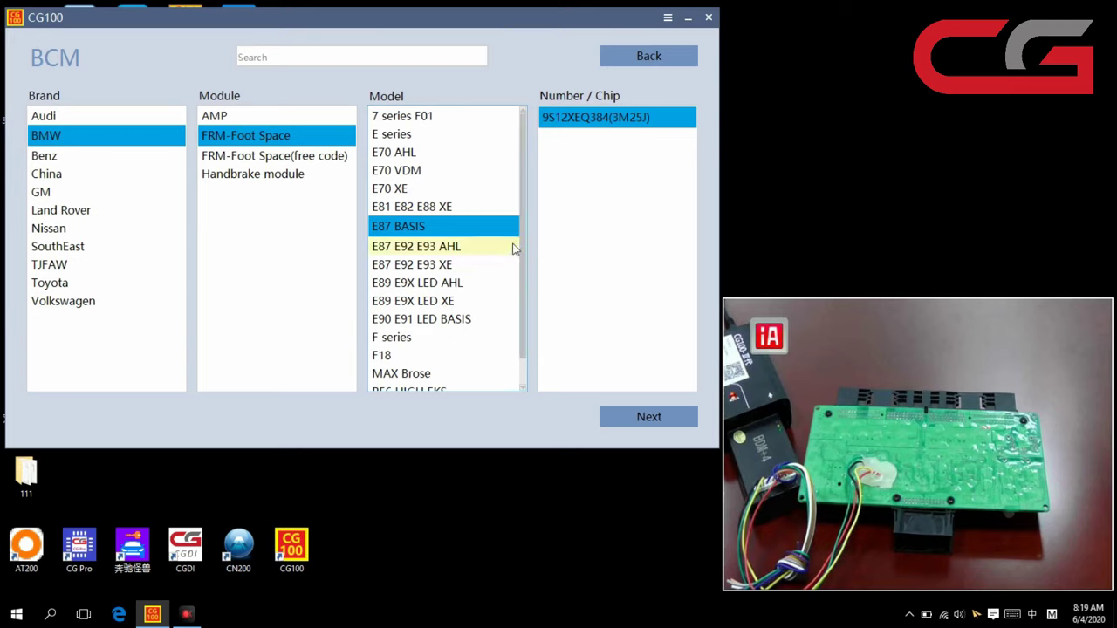
{"action": "left_click", "coordinate": [303, 160]}
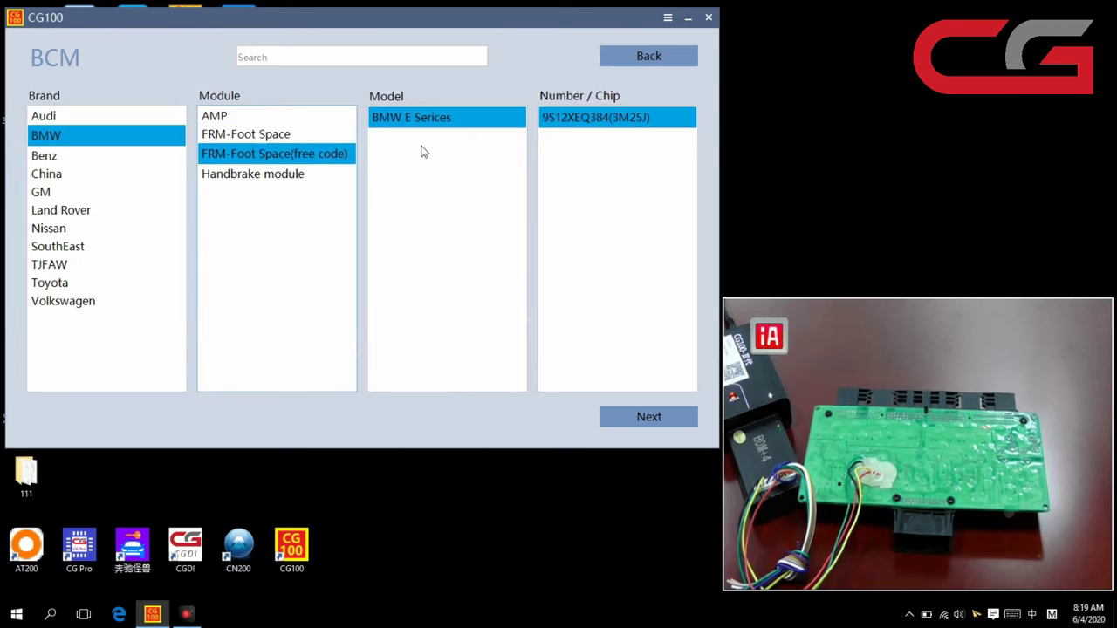
{"action": "left_click", "coordinate": [295, 138]}
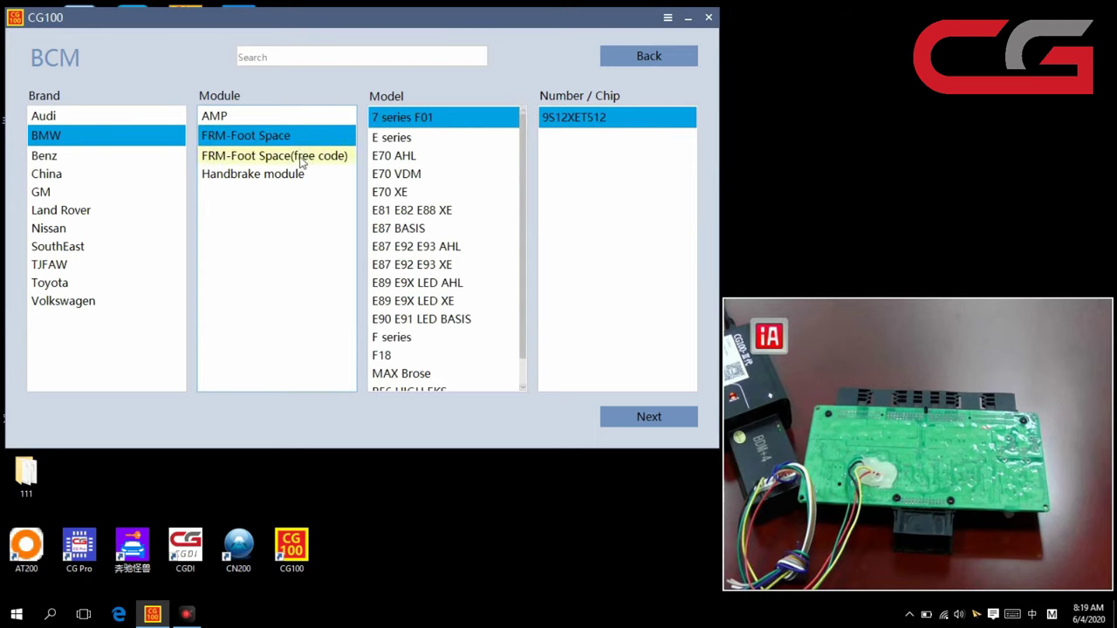
{"action": "left_click", "coordinate": [301, 162]}
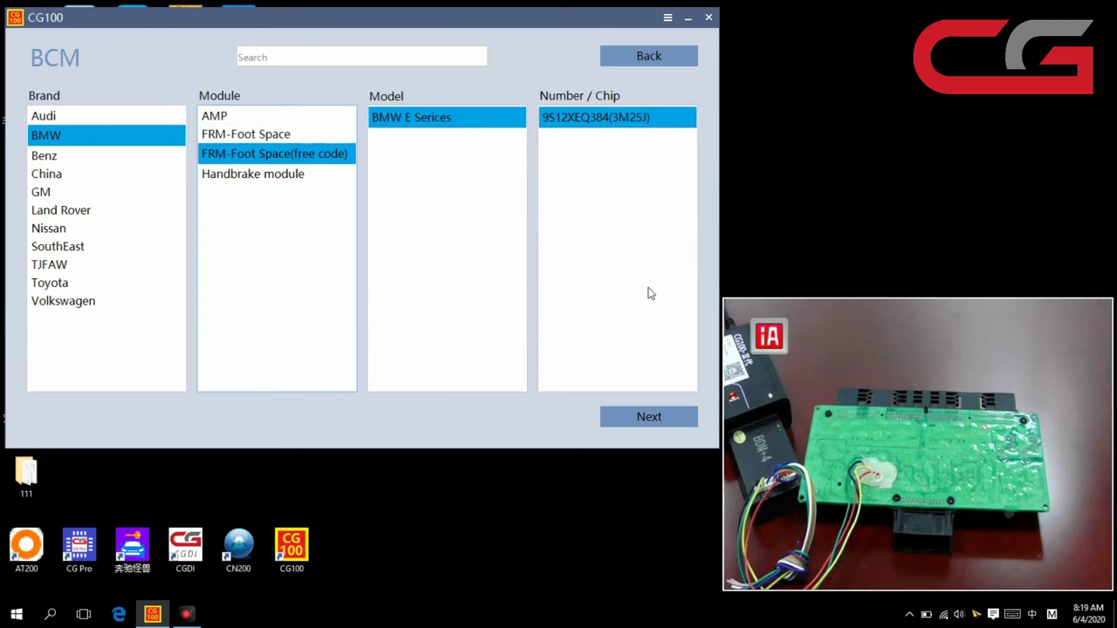